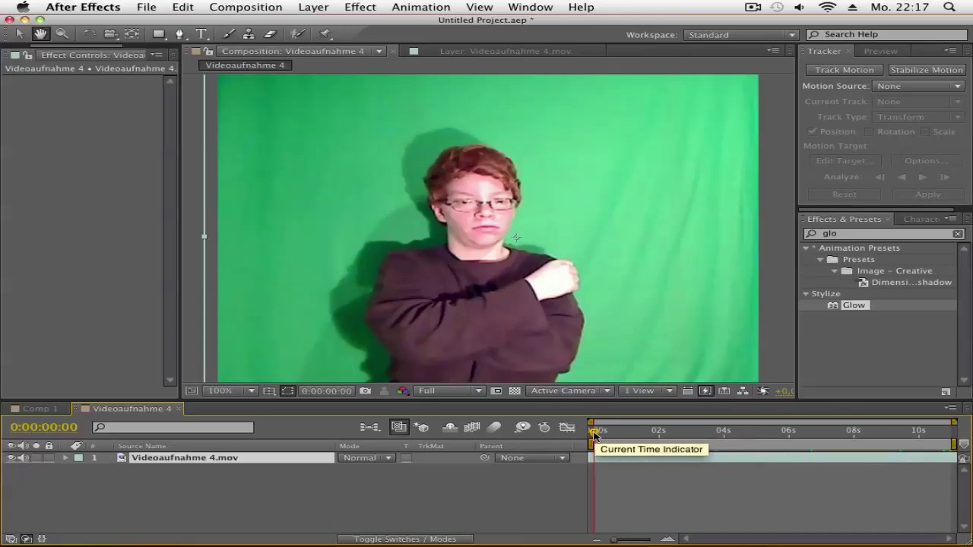
Step: Import the claw Photoshop file Kopie…nscreen.psd into the project
{"action": "left_click_drag", "start_coordinate": [595, 434], "coordinate": [36, 414]}
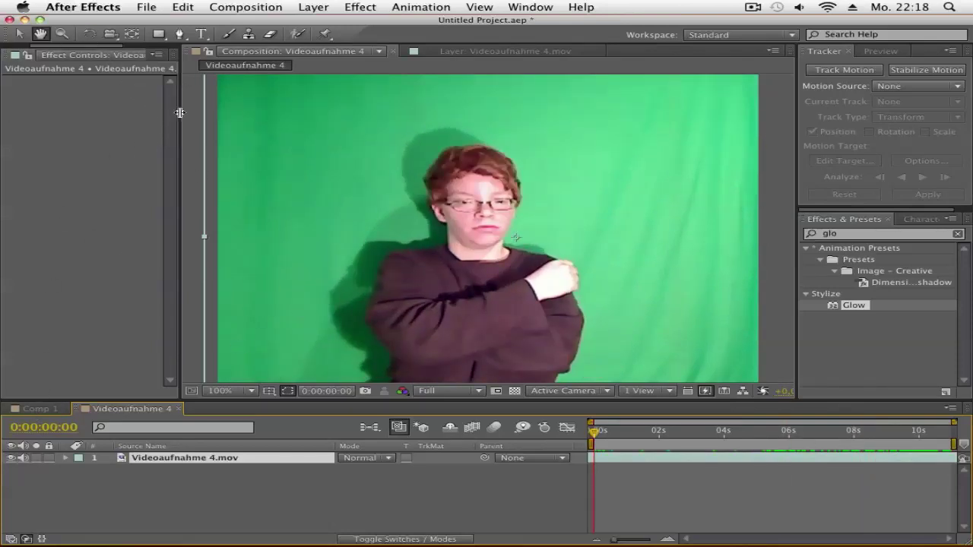
{"action": "left_click", "coordinate": [147, 8]}
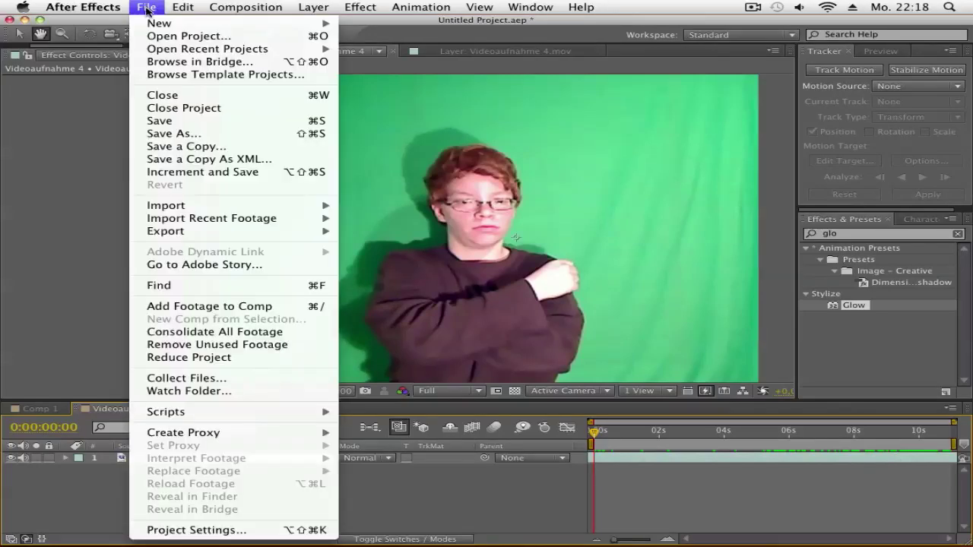
{"action": "mouse_move", "coordinate": [245, 210]}
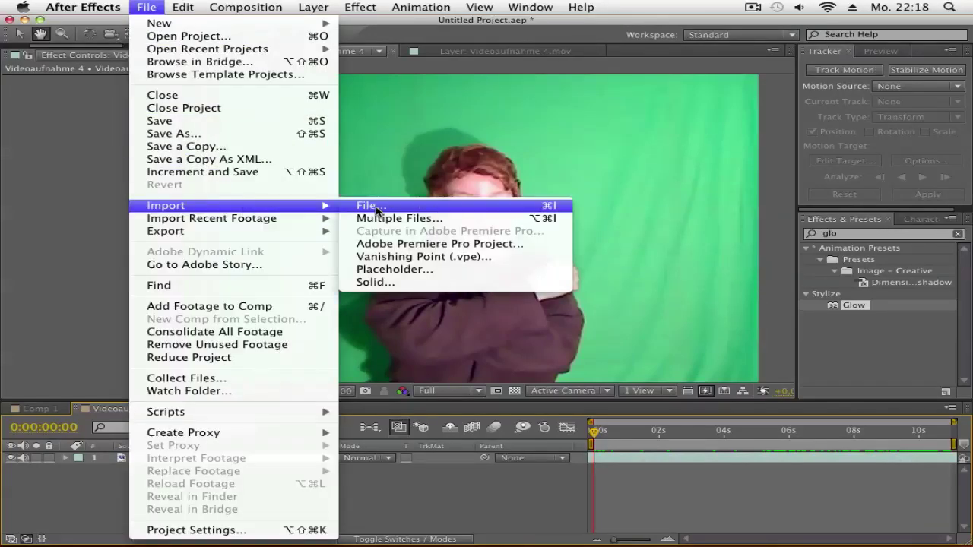
{"action": "left_click", "coordinate": [147, 7]}
Step: Start a new composition from the Composition menu, then cancel the dialog
{"action": "left_click", "coordinate": [246, 8]}
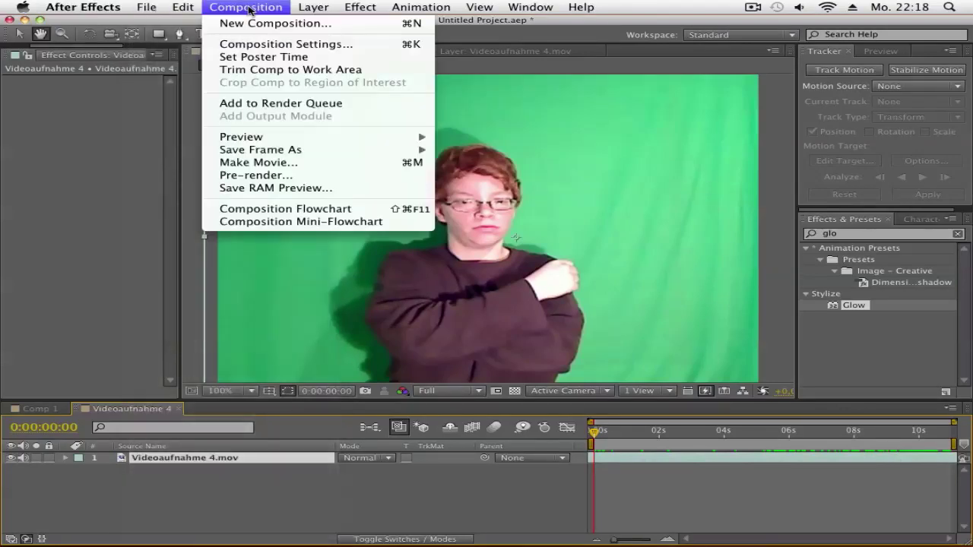
{"action": "left_click", "coordinate": [236, 24]}
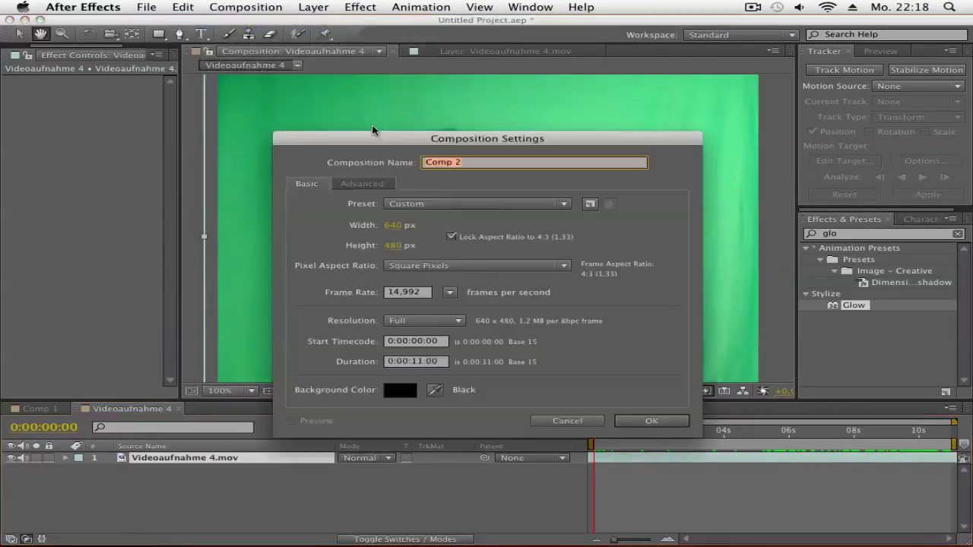
{"action": "left_click", "coordinate": [579, 427]}
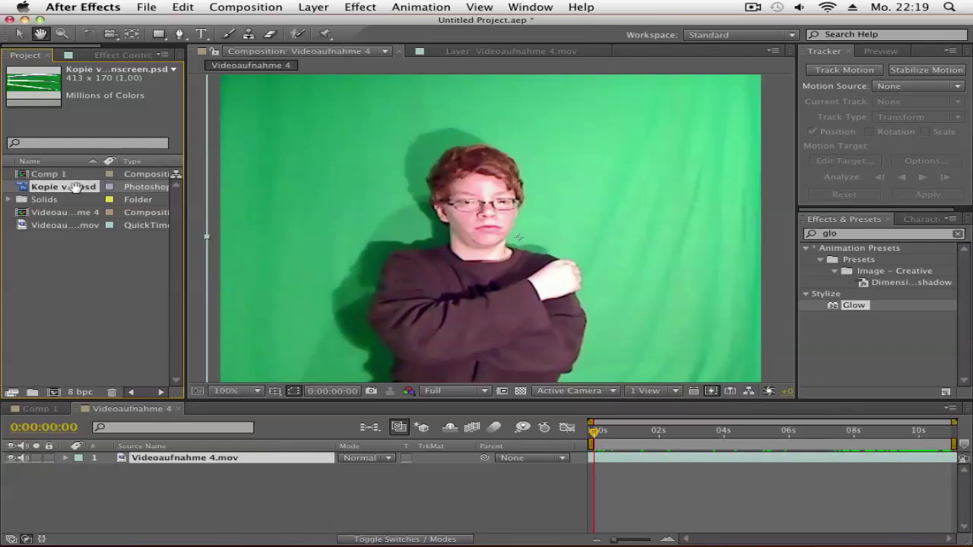
Step: Activate the Selection tool with the V shortcut
{"action": "key", "text": "v"}
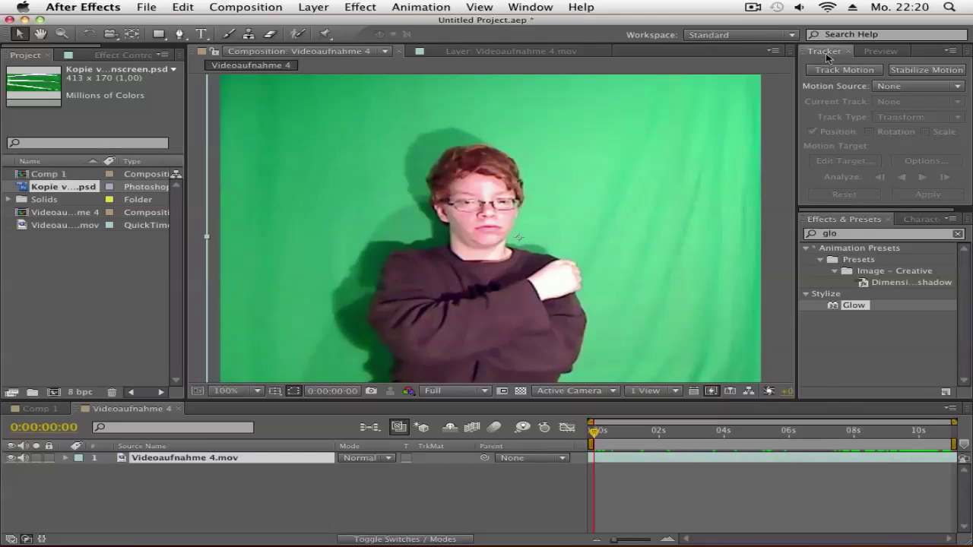
Step: Place Track Point 1 on the hand and analyse forward to about 0:00:06:09
{"action": "left_click", "coordinate": [531, 8]}
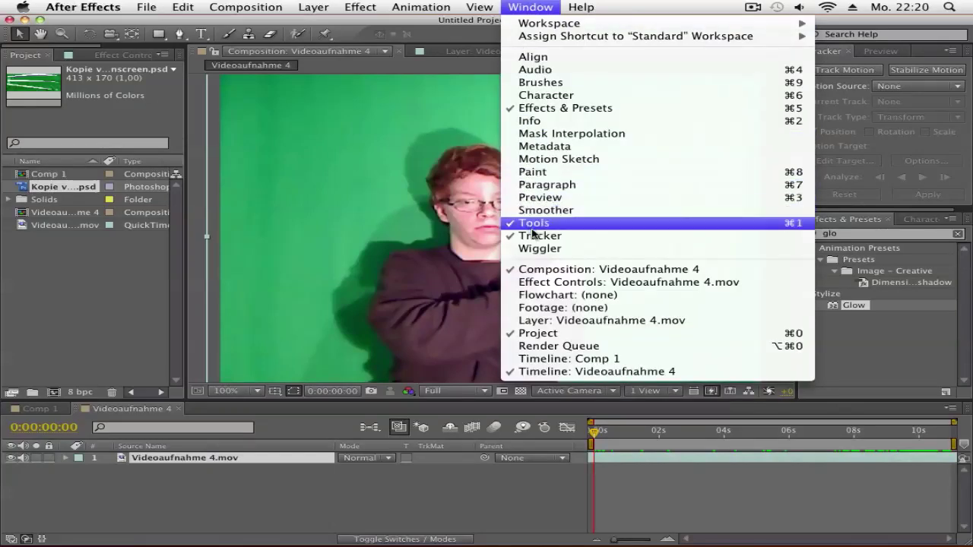
{"action": "left_click", "coordinate": [539, 13]}
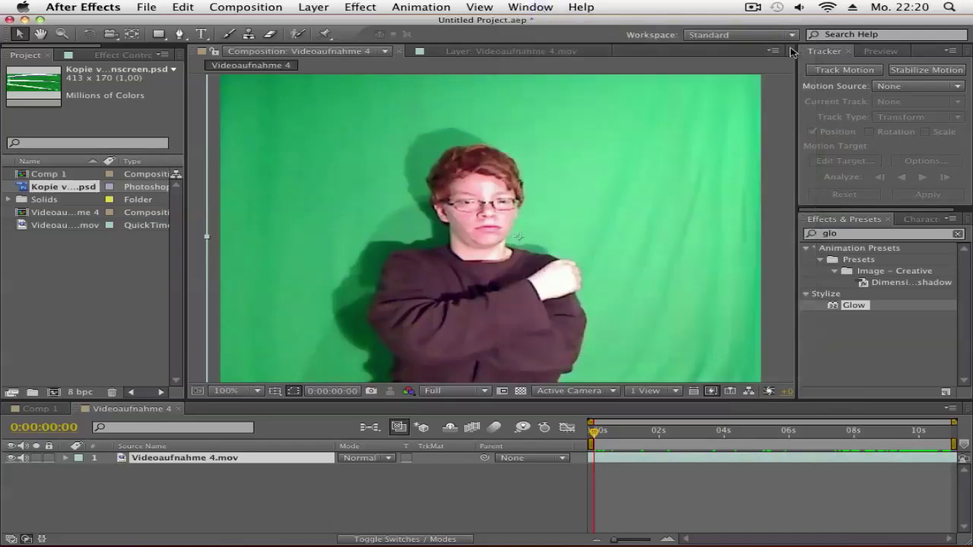
{"action": "left_click", "coordinate": [842, 72]}
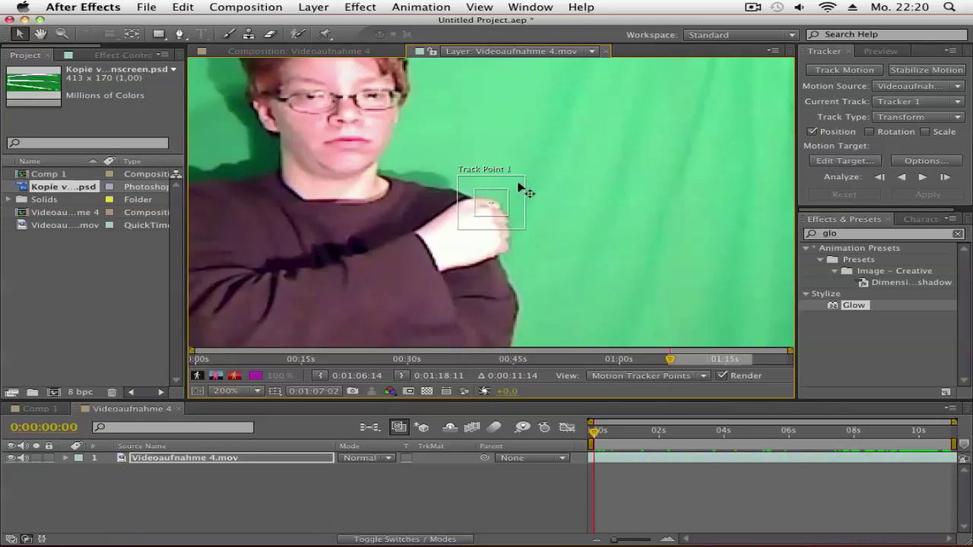
{"action": "left_click_drag", "start_coordinate": [519, 184], "coordinate": [510, 189]}
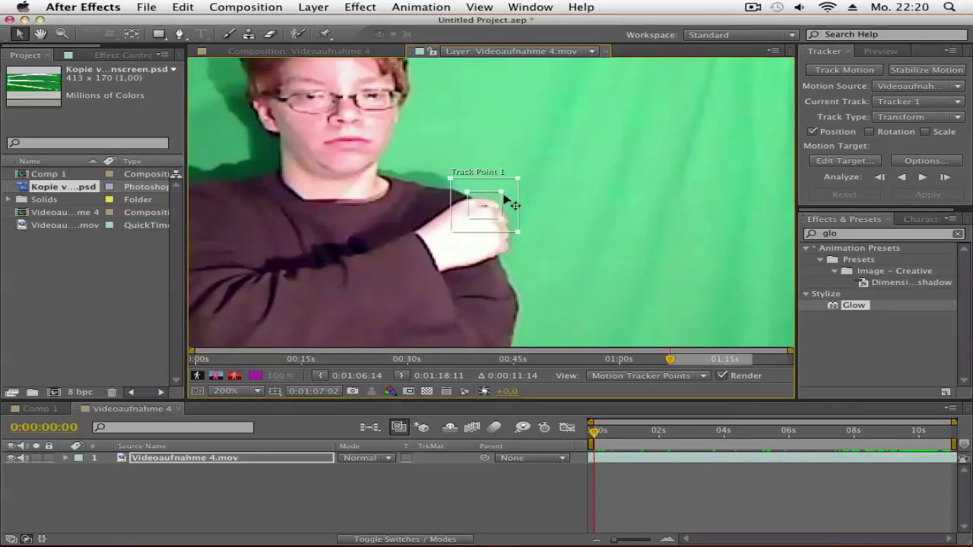
{"action": "left_click", "coordinate": [923, 181]}
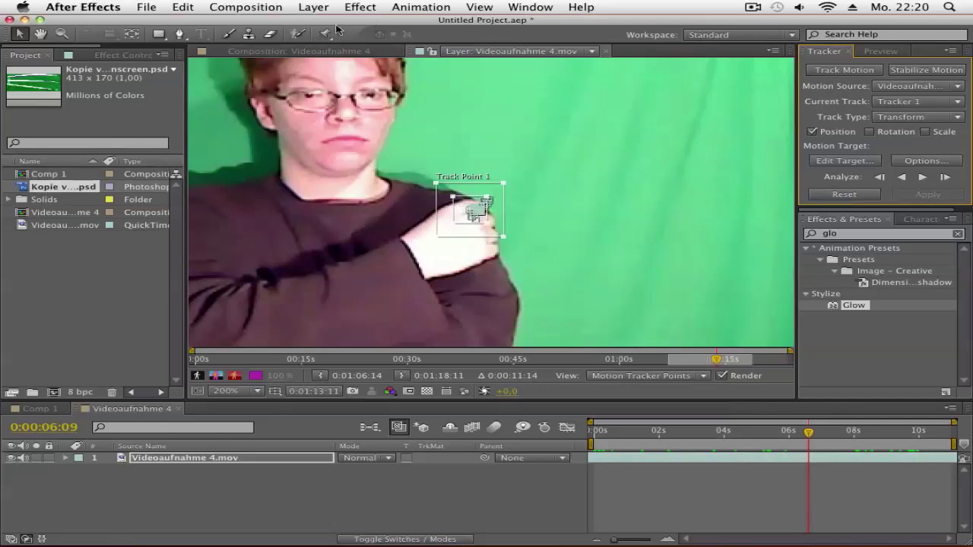
Step: Add null layer Null 3 and apply Tracker 1's motion to it in X and Y
{"action": "left_click", "coordinate": [319, 9]}
{"action": "mouse_move", "coordinate": [327, 24]}
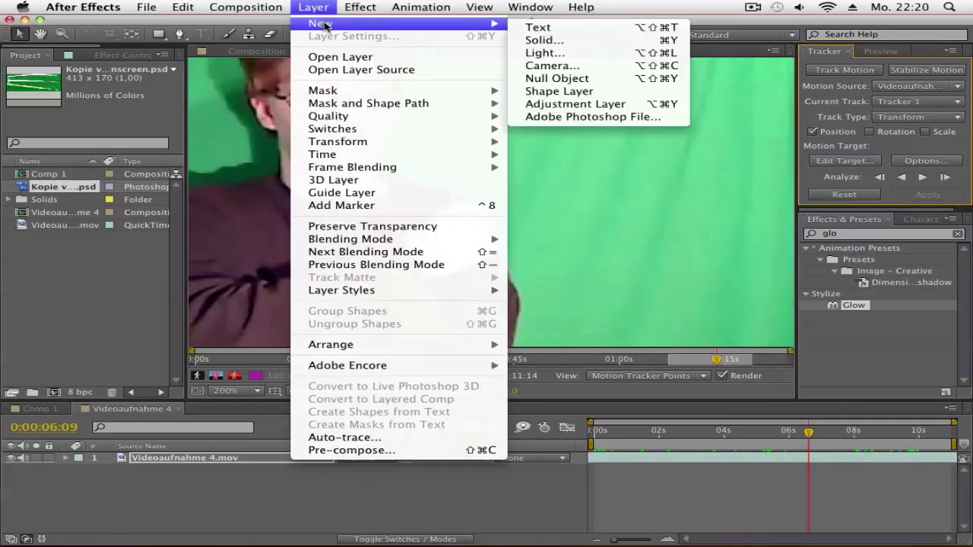
{"action": "left_click", "coordinate": [530, 79]}
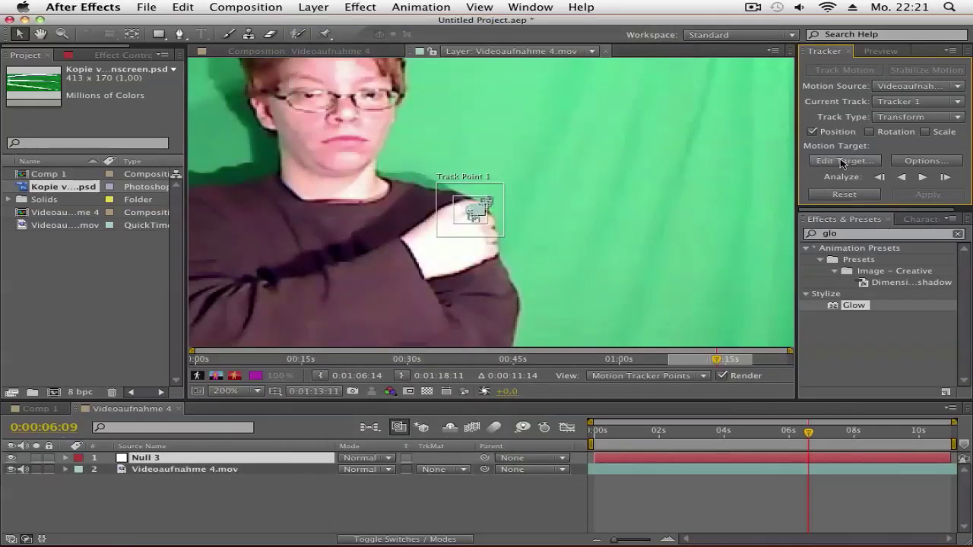
{"action": "left_click", "coordinate": [841, 162]}
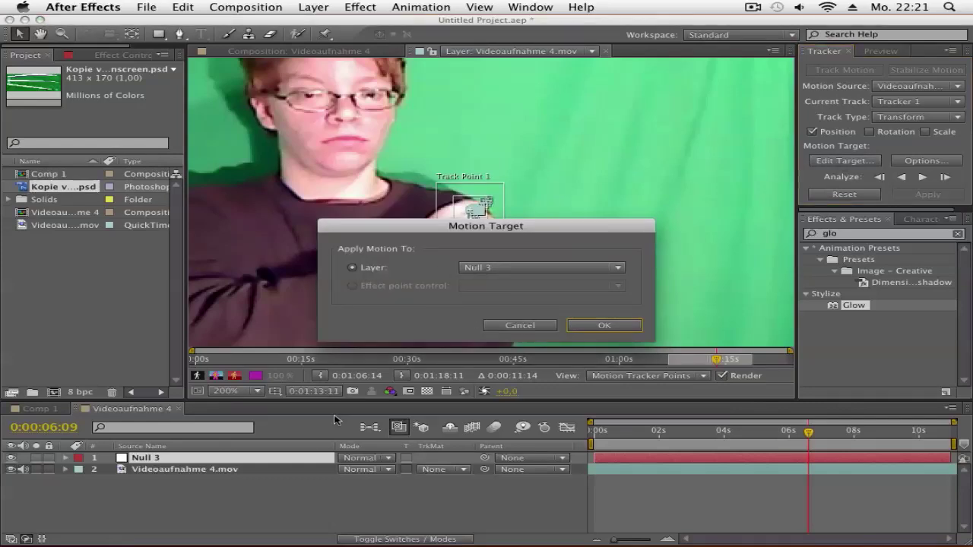
{"action": "left_click", "coordinate": [629, 325]}
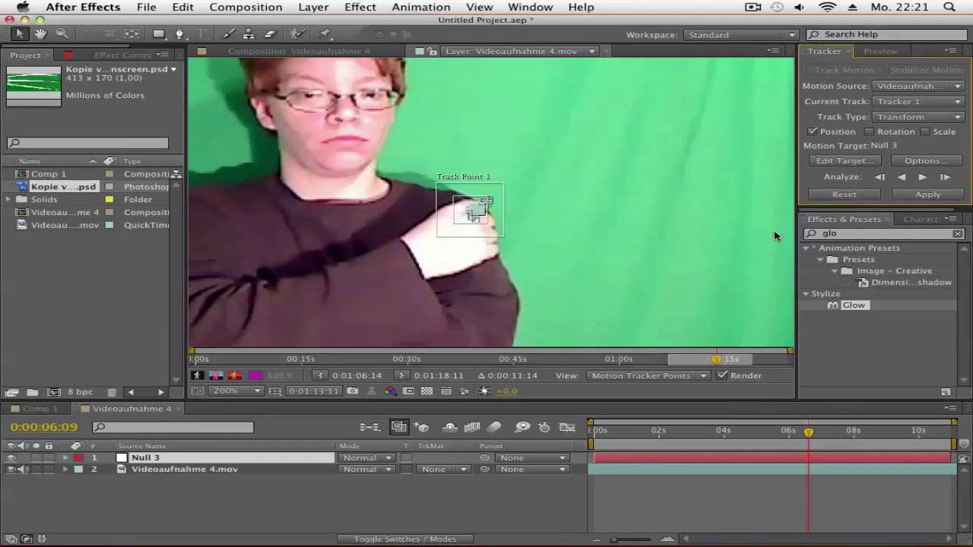
{"action": "left_click", "coordinate": [908, 196]}
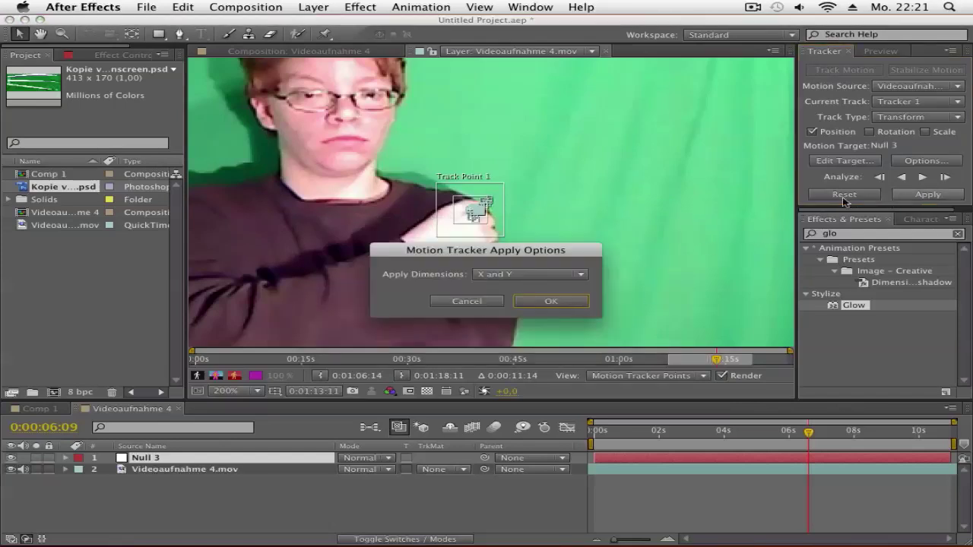
{"action": "left_click", "coordinate": [541, 301]}
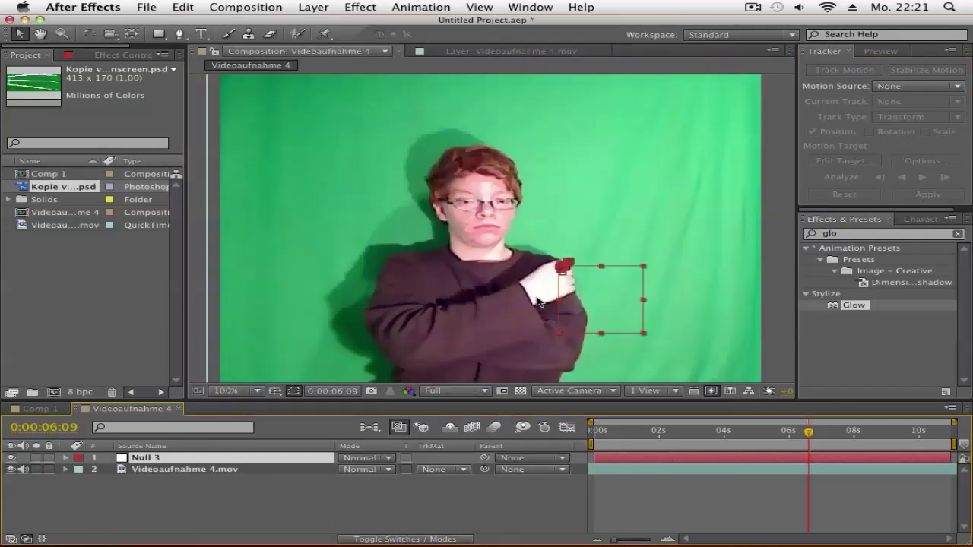
Step: Hide the null, add the claw image, rotate it across the arm, scale to 55 × 43.9%
{"action": "left_click", "coordinate": [12, 457]}
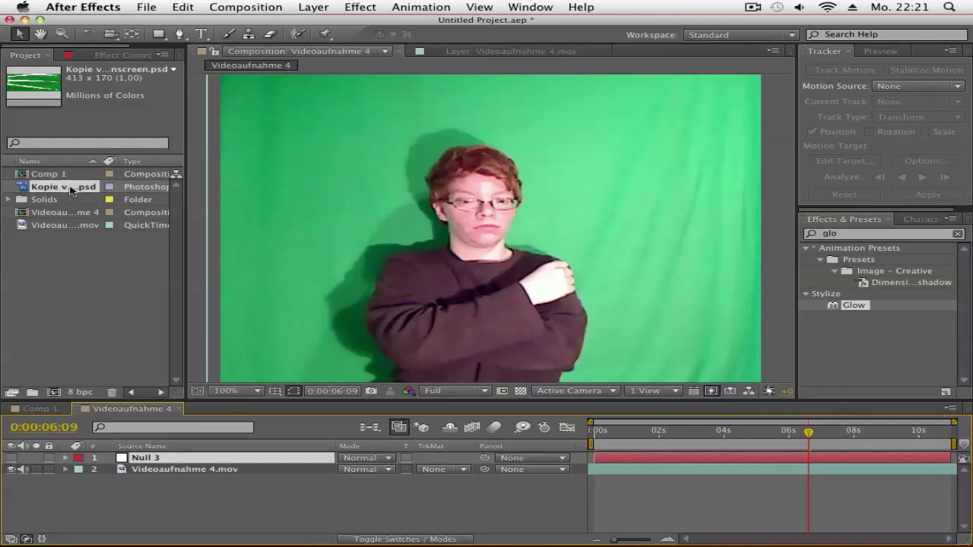
{"action": "left_click_drag", "start_coordinate": [59, 190], "coordinate": [199, 466]}
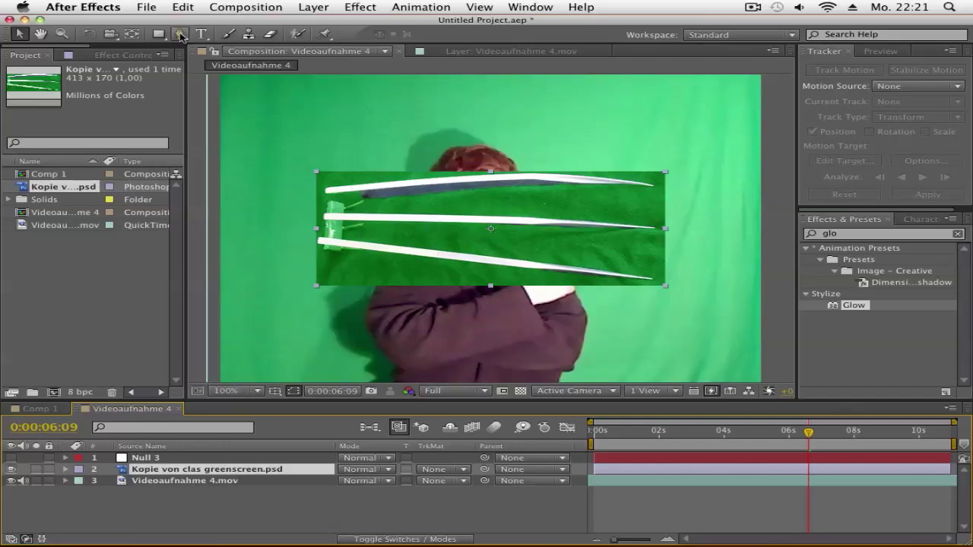
{"action": "left_click", "coordinate": [89, 34]}
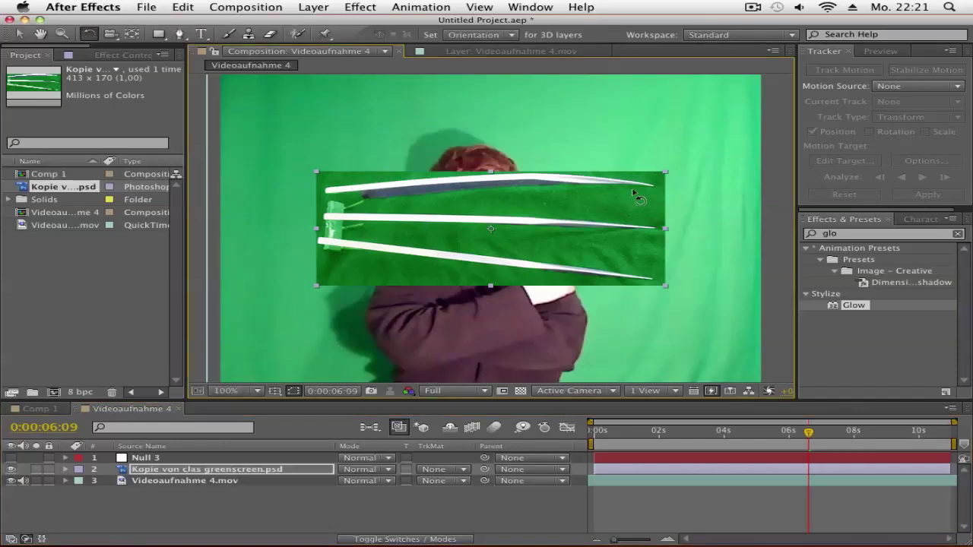
{"action": "left_click_drag", "start_coordinate": [629, 195], "coordinate": [635, 146]}
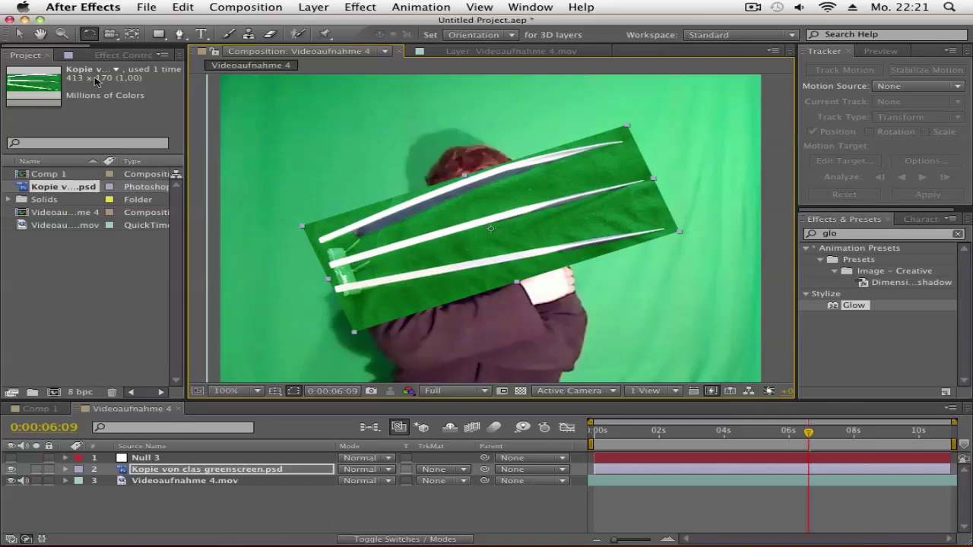
{"action": "key", "text": "s"}
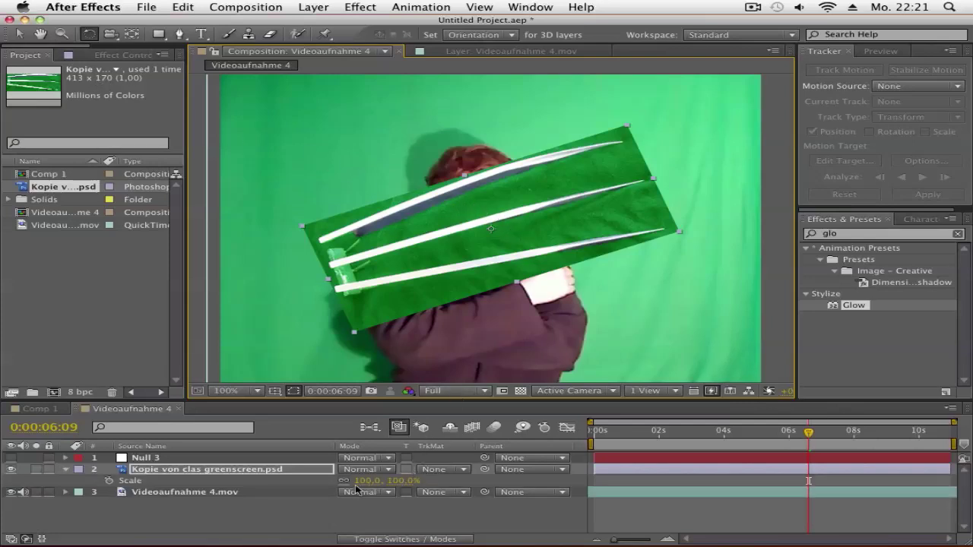
{"action": "left_click_drag", "start_coordinate": [368, 481], "coordinate": [331, 482]}
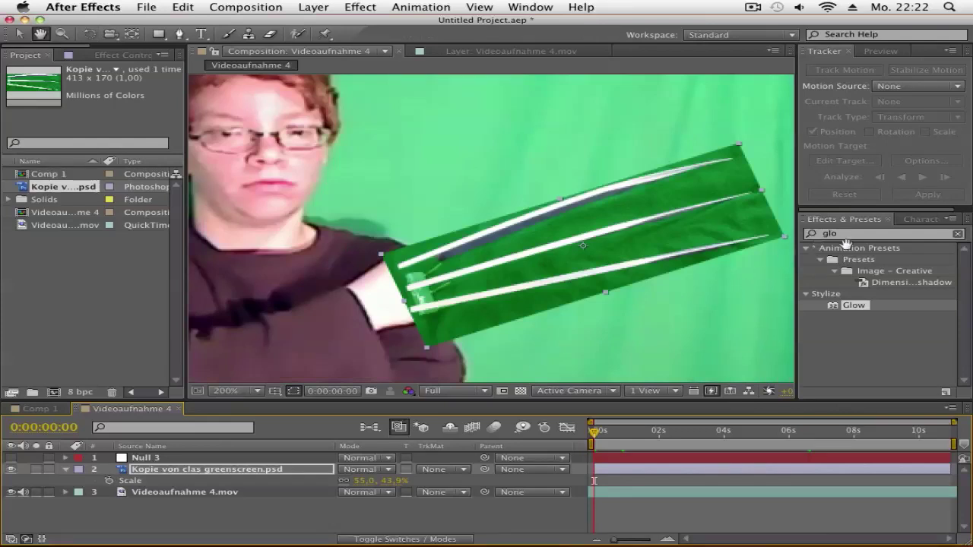
Step: Apply Color Key to the claw layer, sample the green, tolerance 255, feather 1.5
{"action": "left_click", "coordinate": [860, 234]}
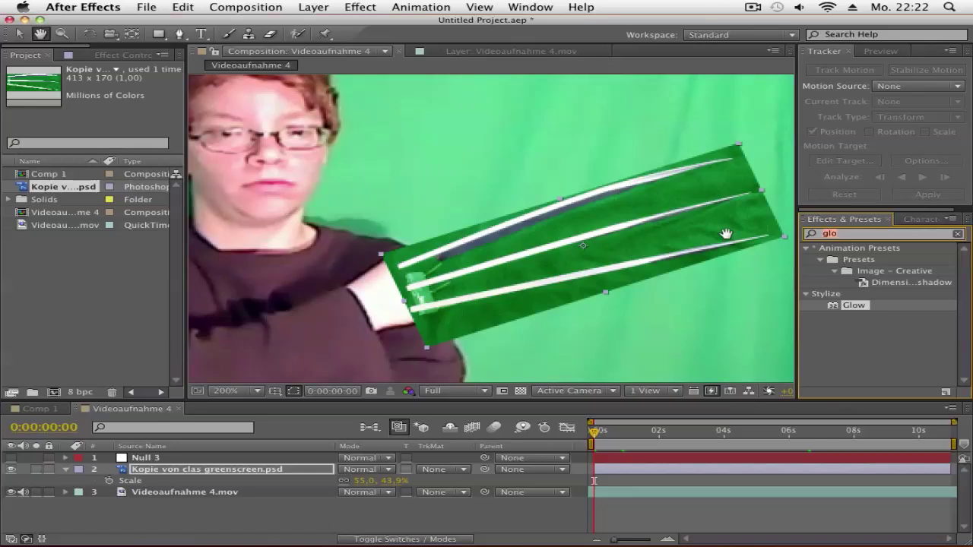
{"action": "key", "text": "BackSpace"}
{"action": "key", "text": "BackSpace"}
{"action": "key", "text": "BackSpace"}
{"action": "type", "text": "col"}
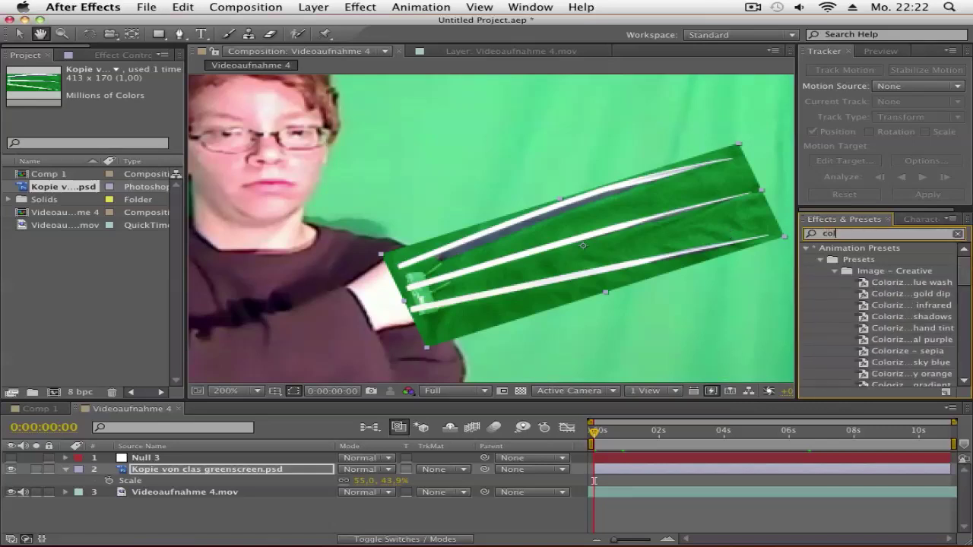
{"action": "type", "text": "or "}
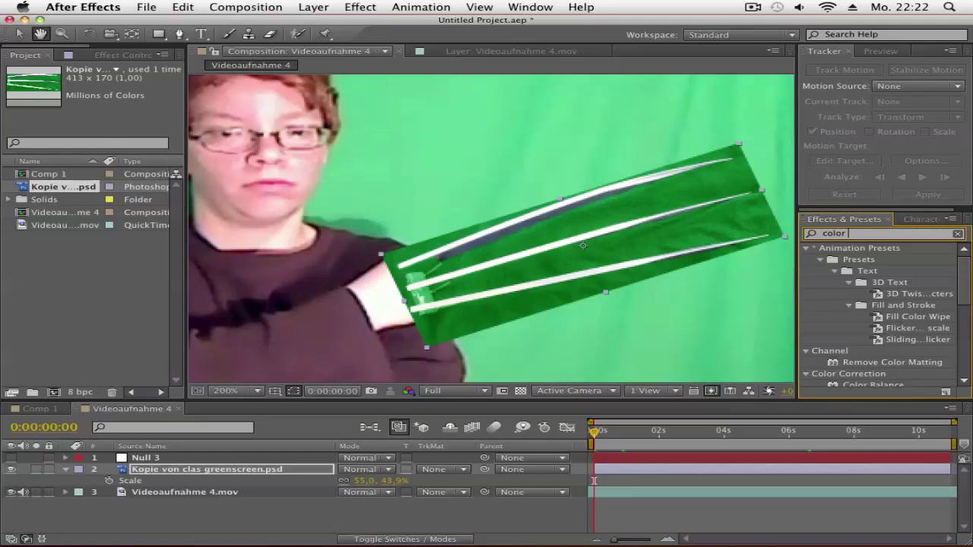
{"action": "type", "text": "ke"}
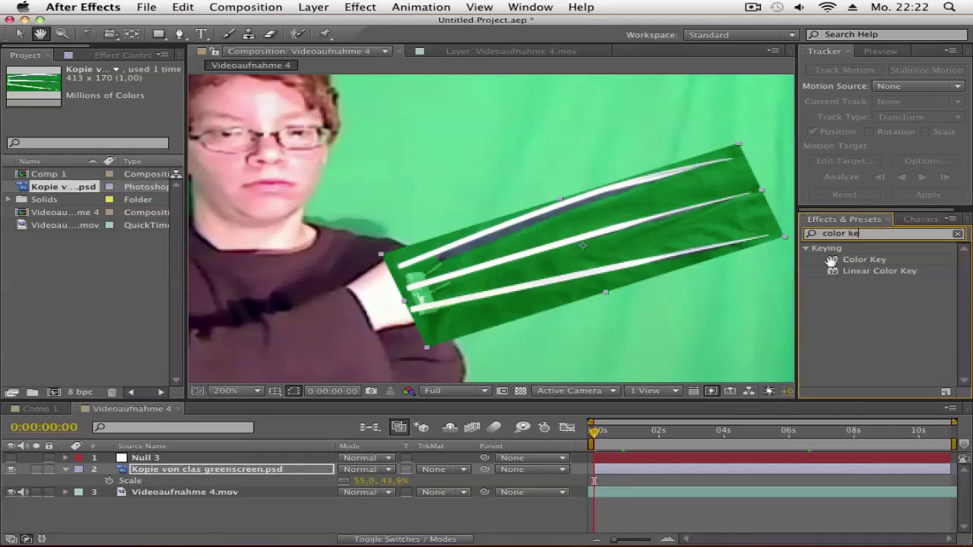
{"action": "left_click_drag", "start_coordinate": [854, 261], "coordinate": [612, 254]}
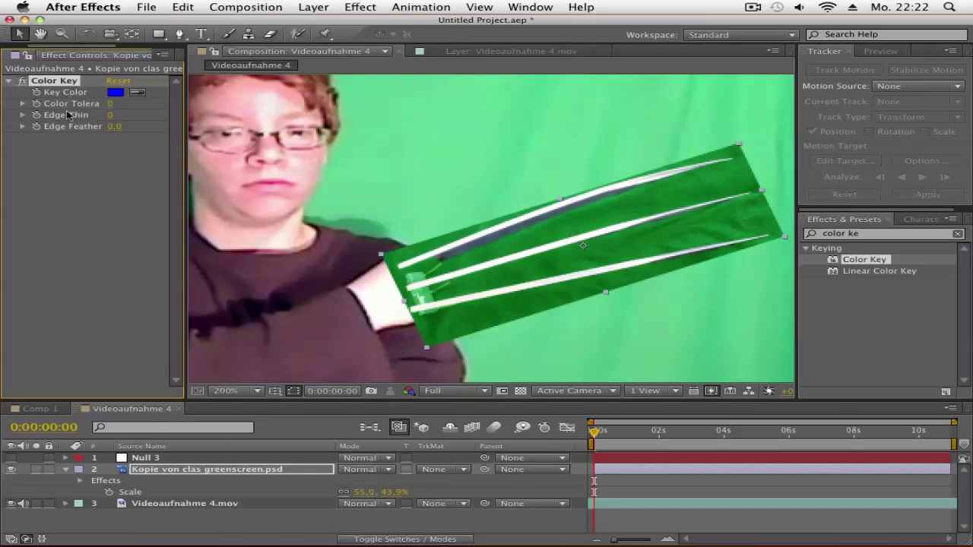
{"action": "left_click_drag", "start_coordinate": [187, 110], "coordinate": [211, 106]}
{"action": "left_click", "coordinate": [147, 92]}
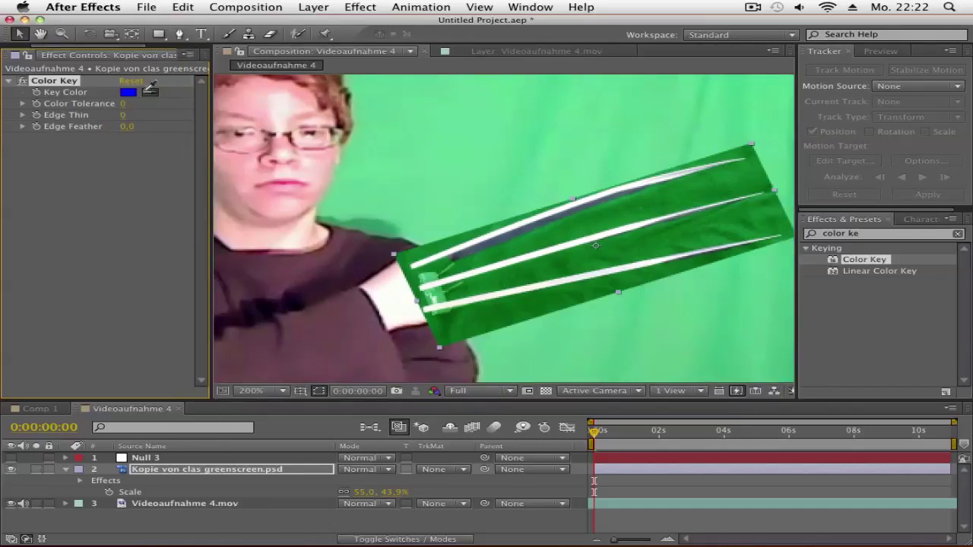
{"action": "left_click", "coordinate": [369, 204]}
{"action": "left_click_drag", "start_coordinate": [122, 103], "coordinate": [333, 89]}
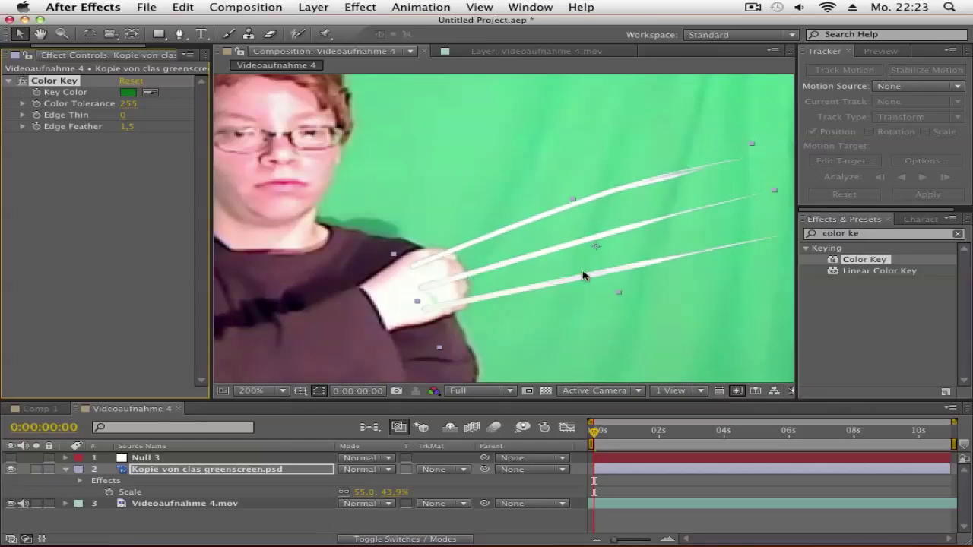
Step: Find the Glow effect and apply it to the claw layer
{"action": "left_click", "coordinate": [876, 234]}
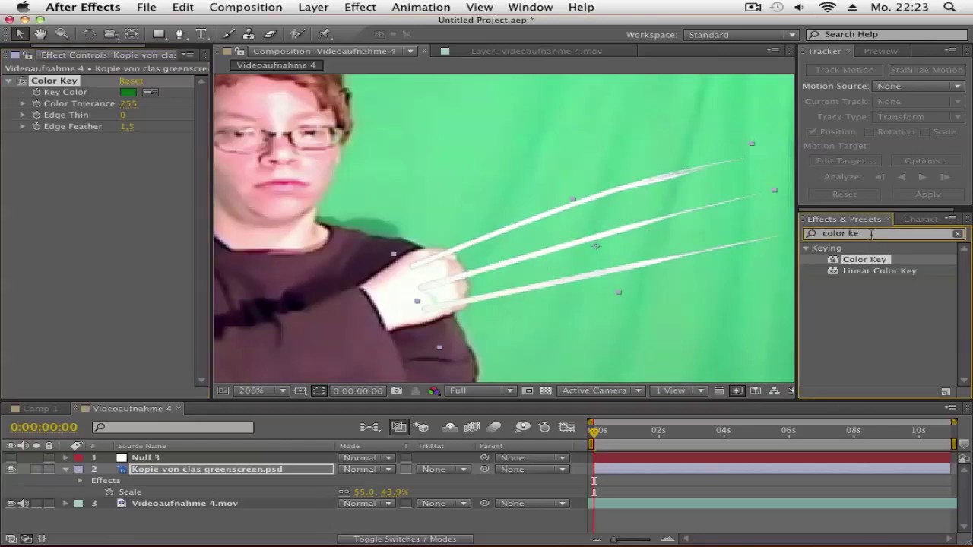
{"action": "left_click_drag", "start_coordinate": [839, 233], "coordinate": [788, 225]}
{"action": "type", "text": "glow"}
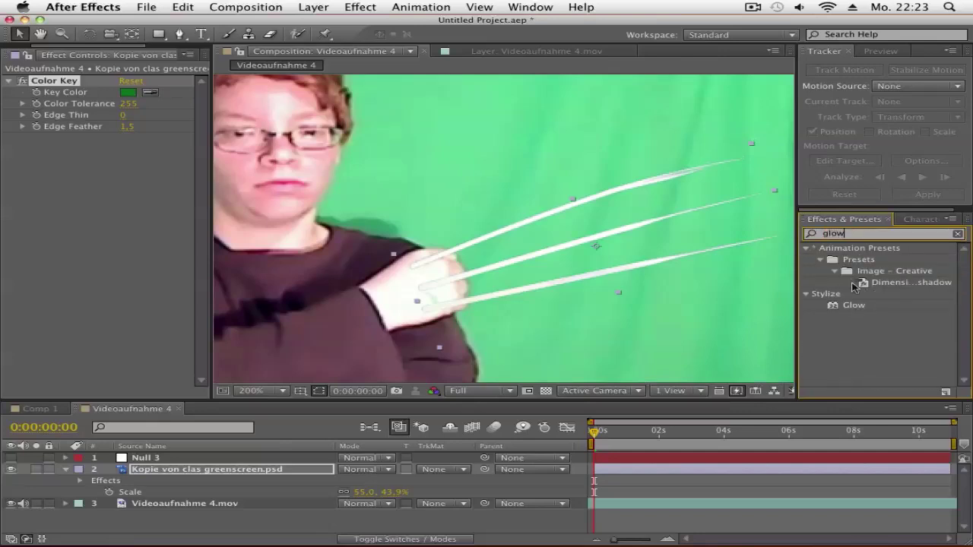
{"action": "left_click", "coordinate": [871, 306]}
{"action": "left_click_drag", "start_coordinate": [865, 309], "coordinate": [625, 245]}
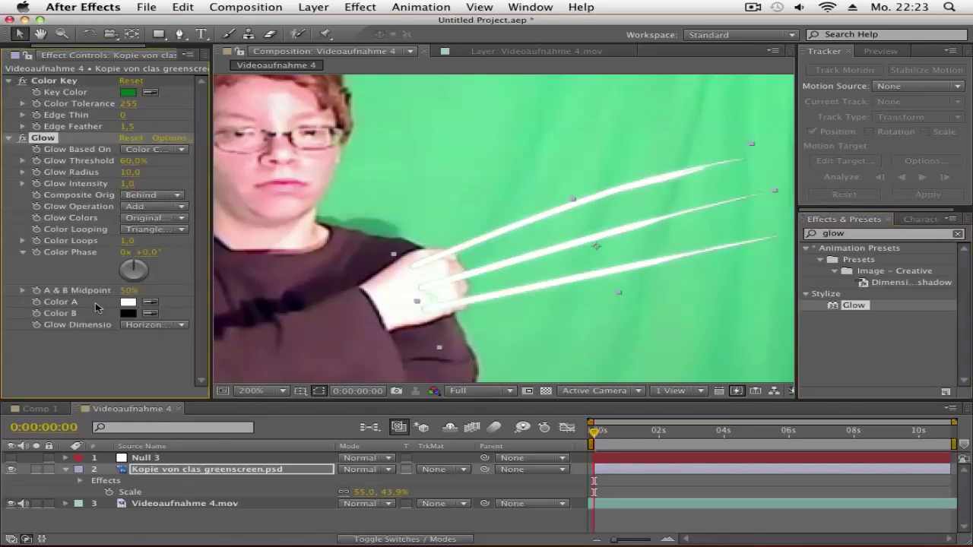
Step: Set Glow Color A to black, Color B to grey, and Glow Colors to A & B Colors
{"action": "left_click", "coordinate": [127, 307]}
{"action": "left_click_drag", "start_coordinate": [372, 316], "coordinate": [270, 386]}
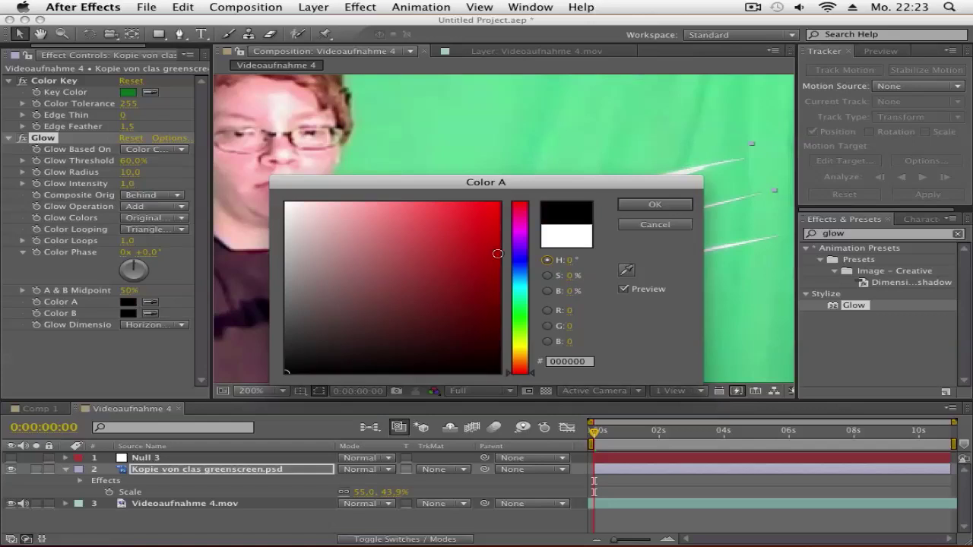
{"action": "left_click", "coordinate": [653, 205]}
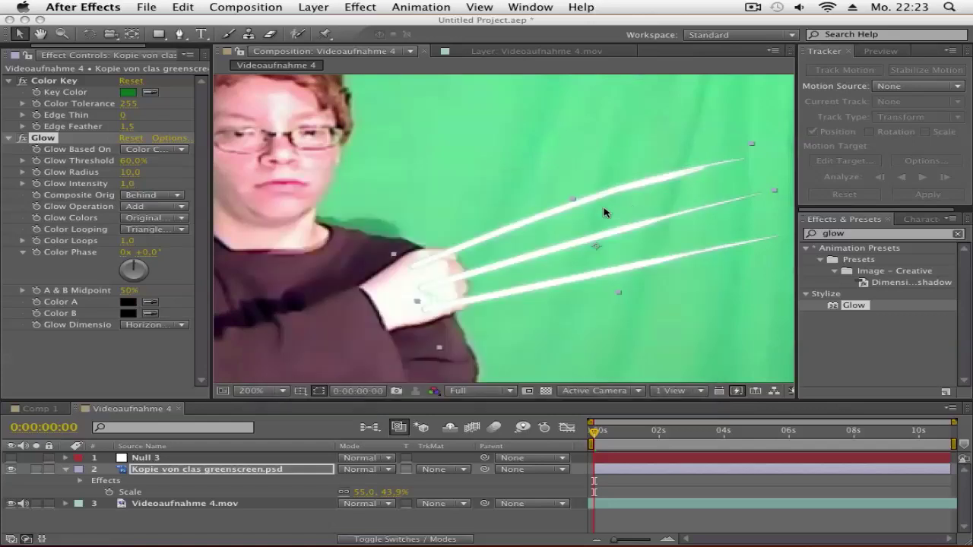
{"action": "left_click", "coordinate": [128, 313]}
{"action": "left_click_drag", "start_coordinate": [287, 372], "coordinate": [286, 301]}
{"action": "left_click", "coordinate": [655, 205]}
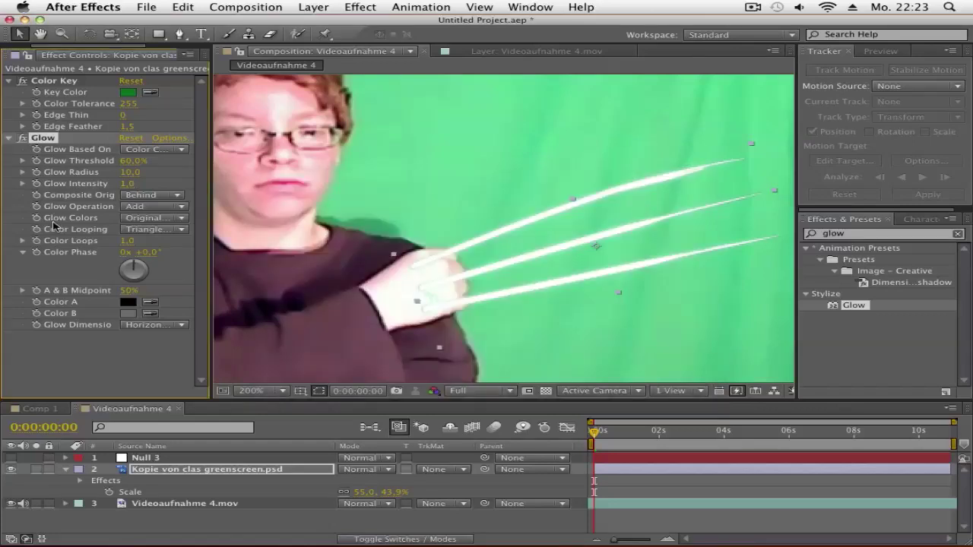
{"action": "left_click", "coordinate": [142, 222]}
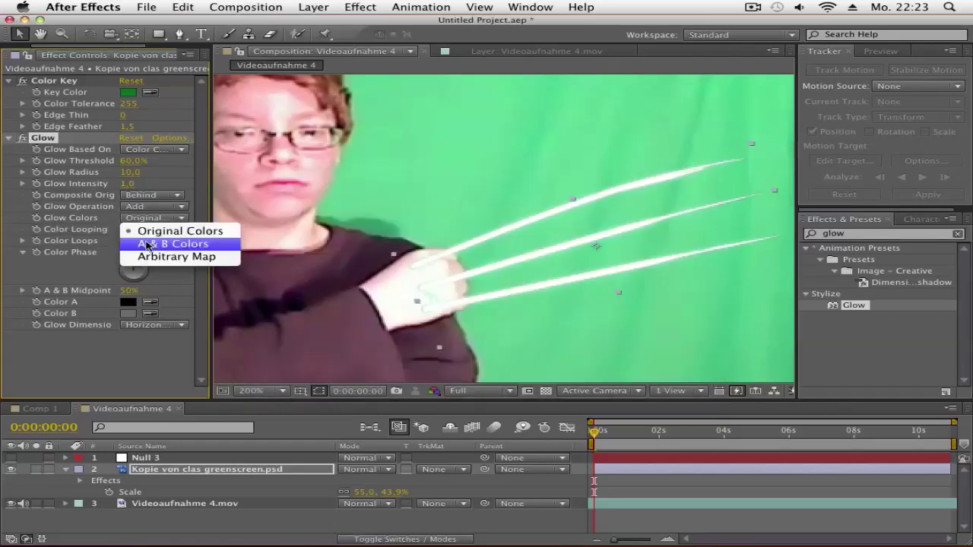
{"action": "left_click", "coordinate": [148, 244]}
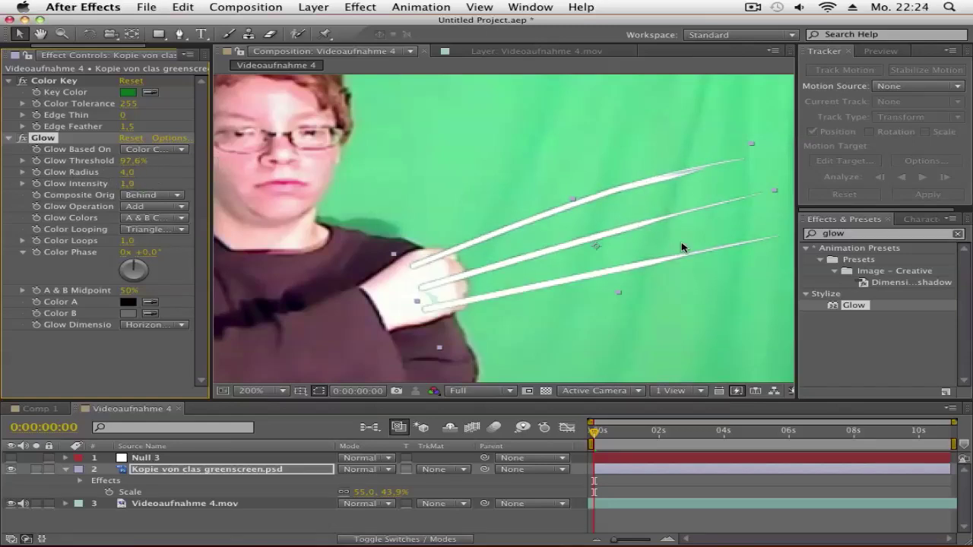
{"action": "scroll", "coordinate": [681, 247], "scroll_direction": "right", "scroll_amount": 3}
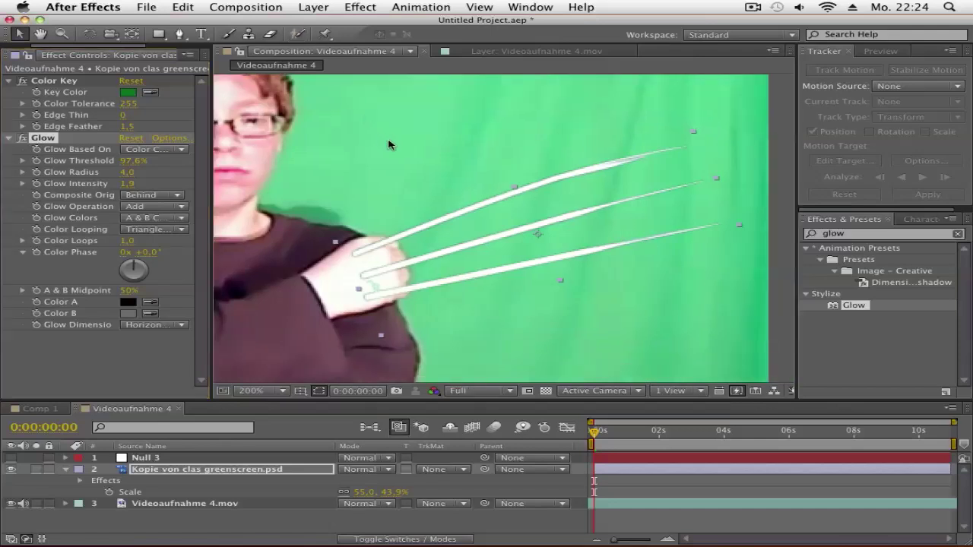
Step: Draw a closed four-point Pen mask around the three claws on the claw layer
{"action": "key", "text": "Return"}
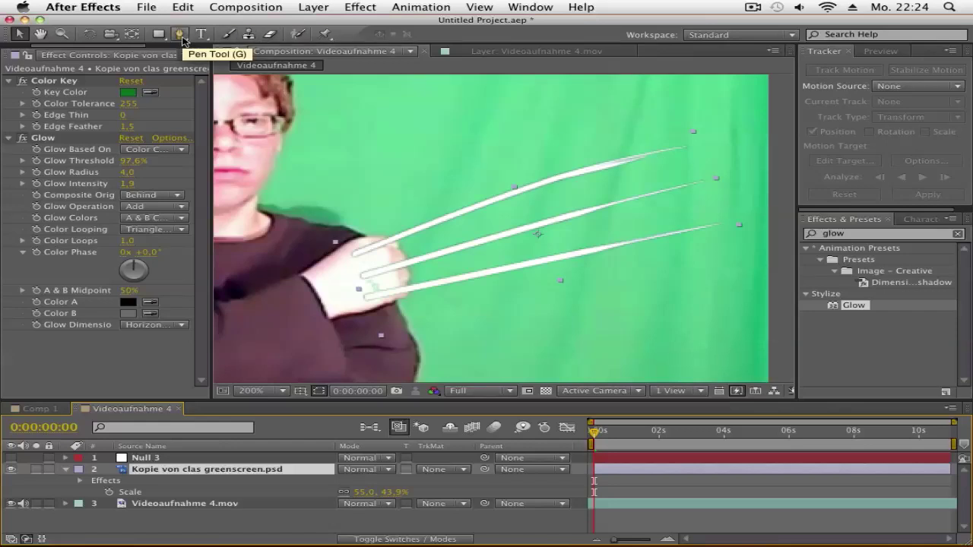
{"action": "left_click", "coordinate": [180, 36]}
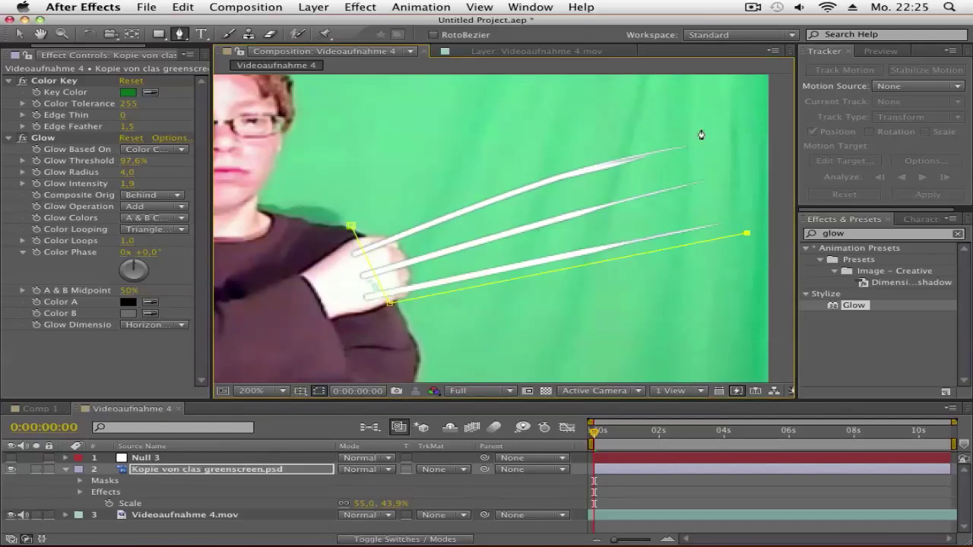
{"action": "left_click", "coordinate": [700, 129]}
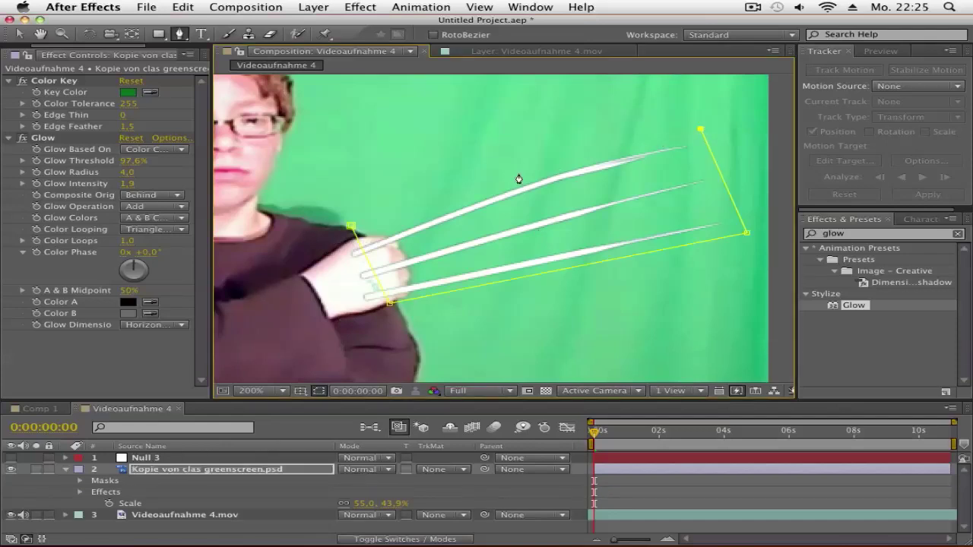
{"action": "left_click", "coordinate": [350, 228]}
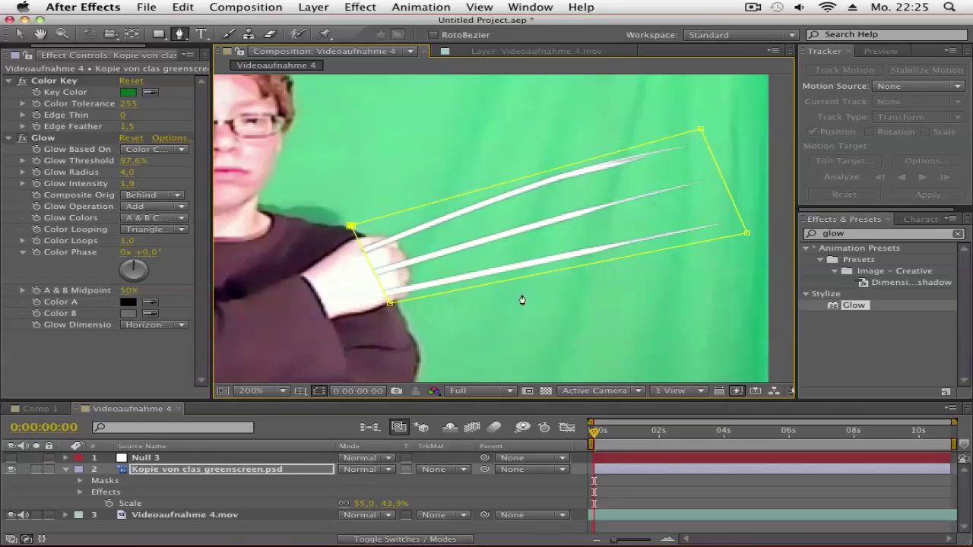
{"action": "left_click", "coordinate": [285, 470]}
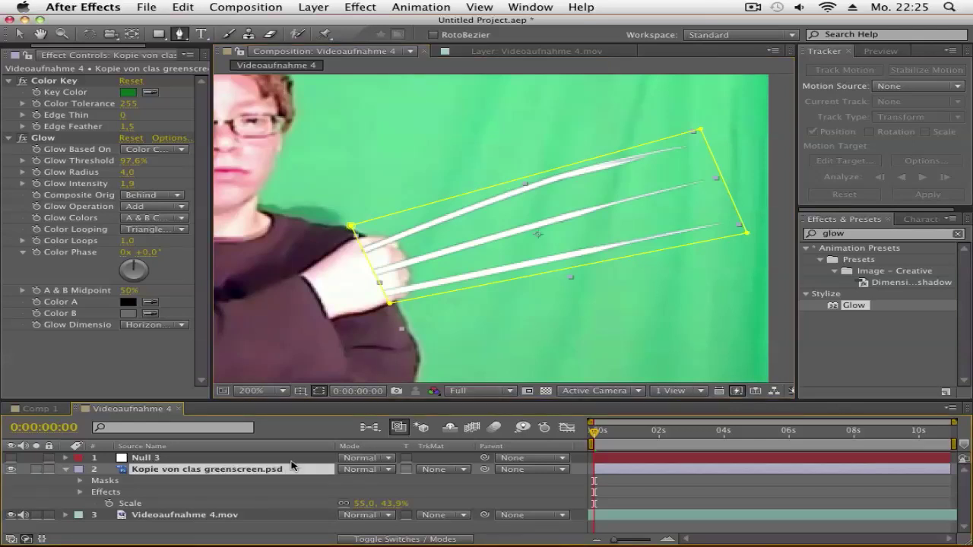
Step: Raise Mask 1's Mask Feather on the claw layer to 48 pixels
{"action": "key", "text": "m"}
{"action": "key", "text": "m"}
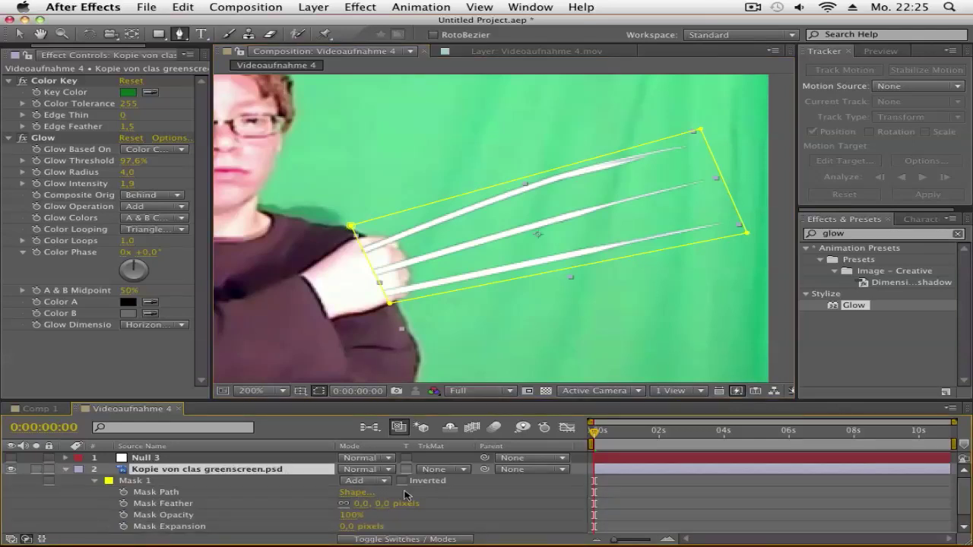
{"action": "left_click_drag", "start_coordinate": [414, 498], "coordinate": [405, 518]}
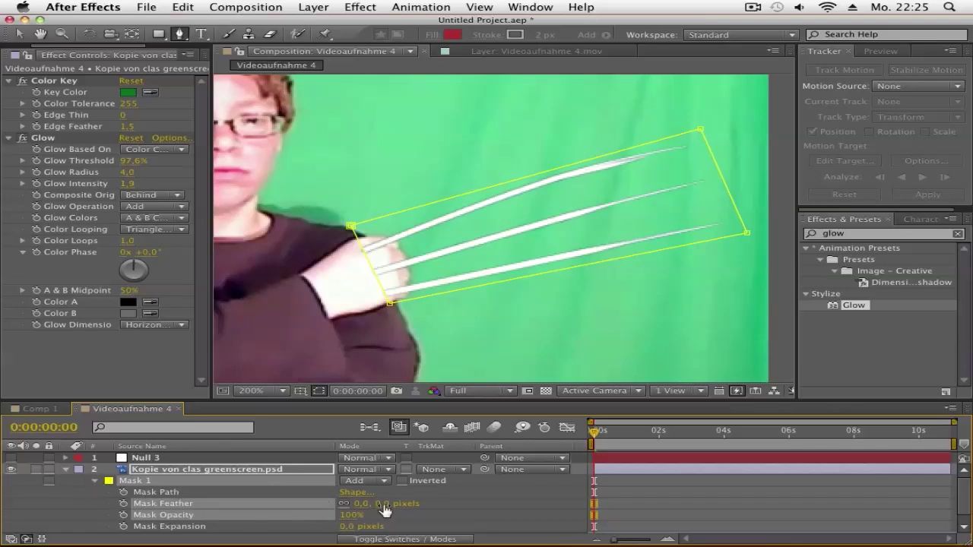
{"action": "left_click_drag", "start_coordinate": [384, 509], "coordinate": [437, 504]}
{"action": "left_click_drag", "start_coordinate": [366, 264], "coordinate": [539, 202]}
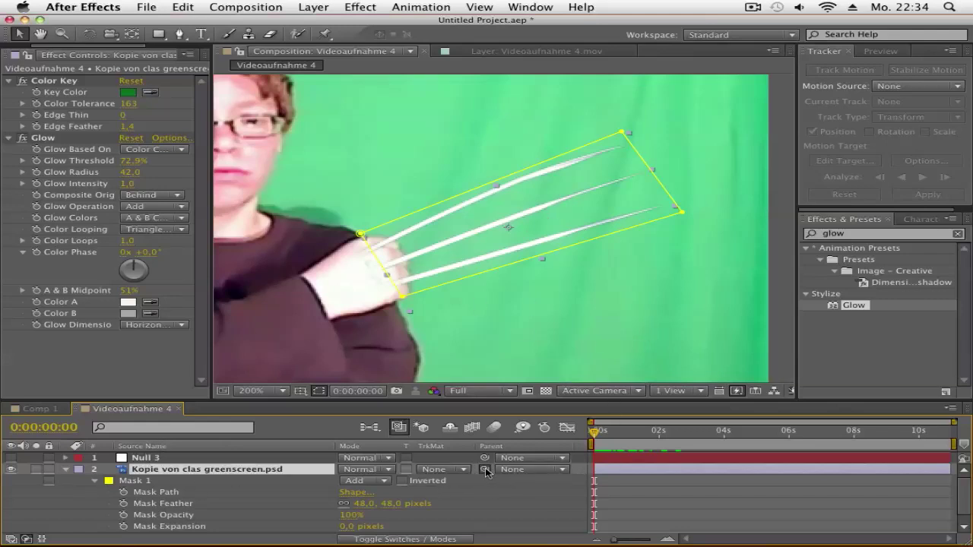
Step: Parent the claw layer to Null 3 and move a few frames in to where the claws extend
{"action": "left_click_drag", "start_coordinate": [486, 471], "coordinate": [140, 458]}
{"action": "left_click_drag", "start_coordinate": [611, 435], "coordinate": [556, 436]}
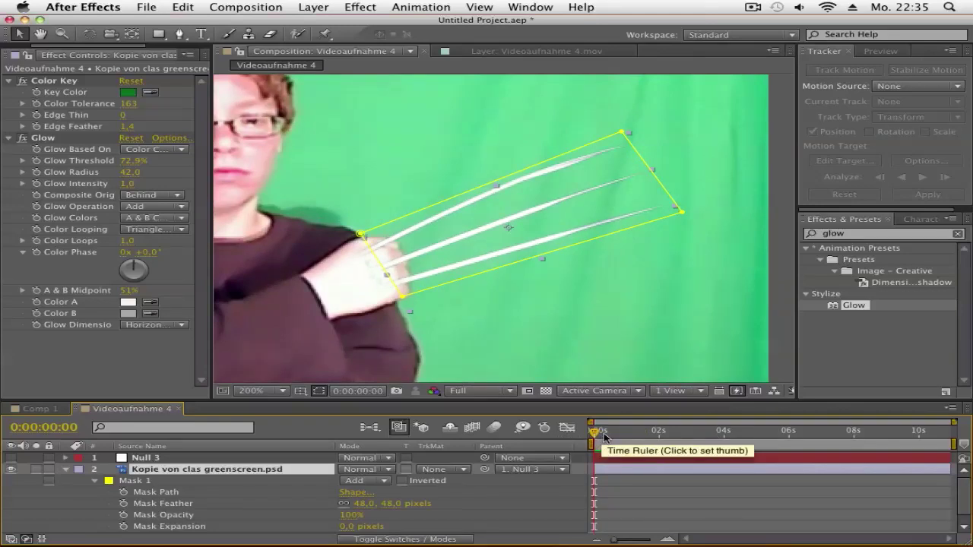
{"action": "left_click", "coordinate": [603, 435]}
{"action": "mouse_move", "coordinate": [603, 436]}
{"action": "left_mouse_down"}
{"action": "mouse_move", "coordinate": [633, 436]}
{"action": "mouse_move", "coordinate": [584, 437]}
{"action": "mouse_move", "coordinate": [606, 436]}
{"action": "left_mouse_up"}
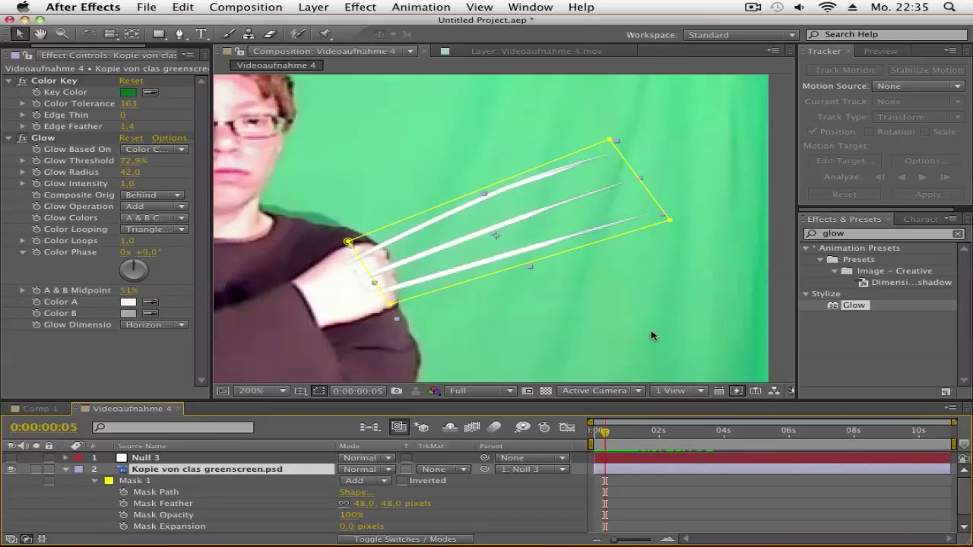
Step: Keyframe the claw mask path collapsed into a thin line on the hand
{"action": "left_click", "coordinate": [124, 492]}
{"action": "left_click", "coordinate": [606, 141]}
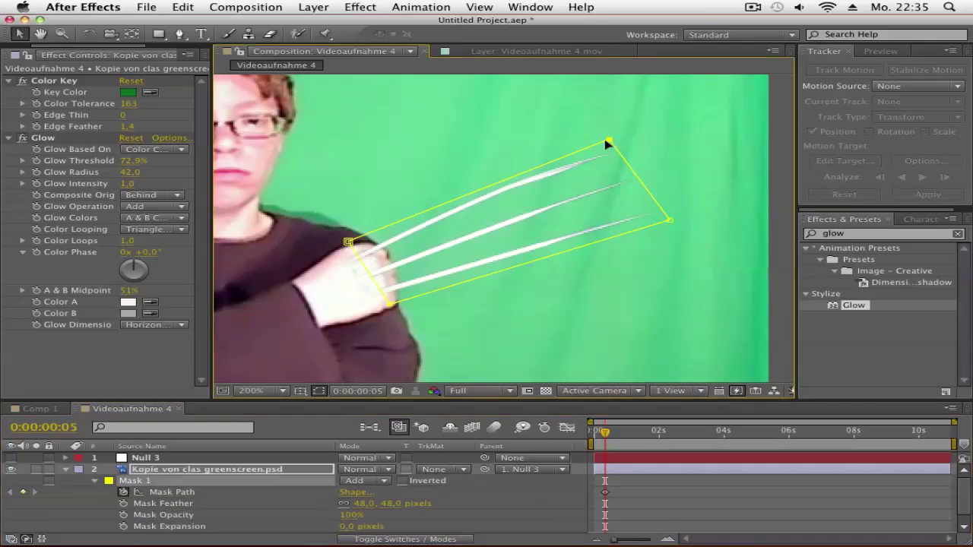
{"action": "left_click_drag", "start_coordinate": [608, 142], "coordinate": [347, 243]}
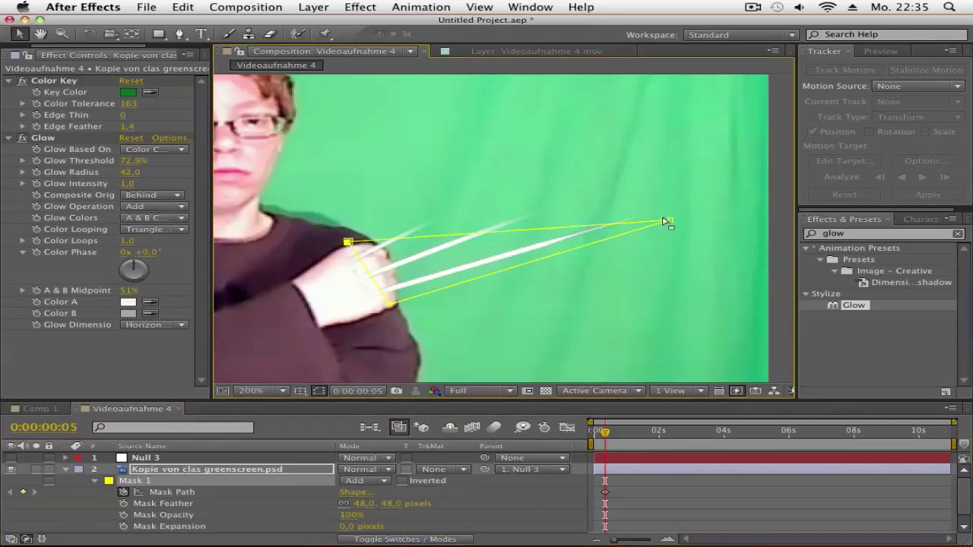
{"action": "left_click_drag", "start_coordinate": [667, 222], "coordinate": [391, 301]}
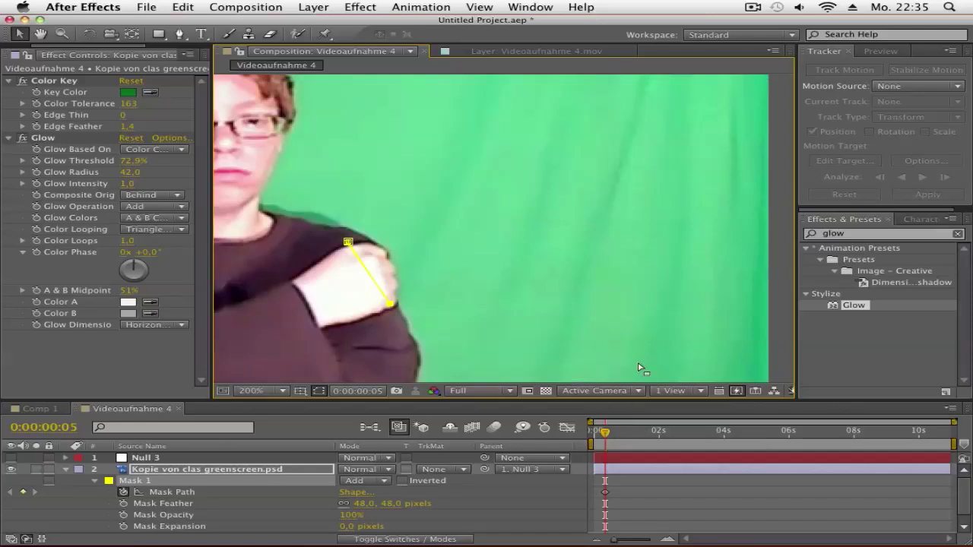
Step: Widen the mask to enclose all three claw tips by frame 5, then return to the first frame
{"action": "key", "text": "semicolon"}
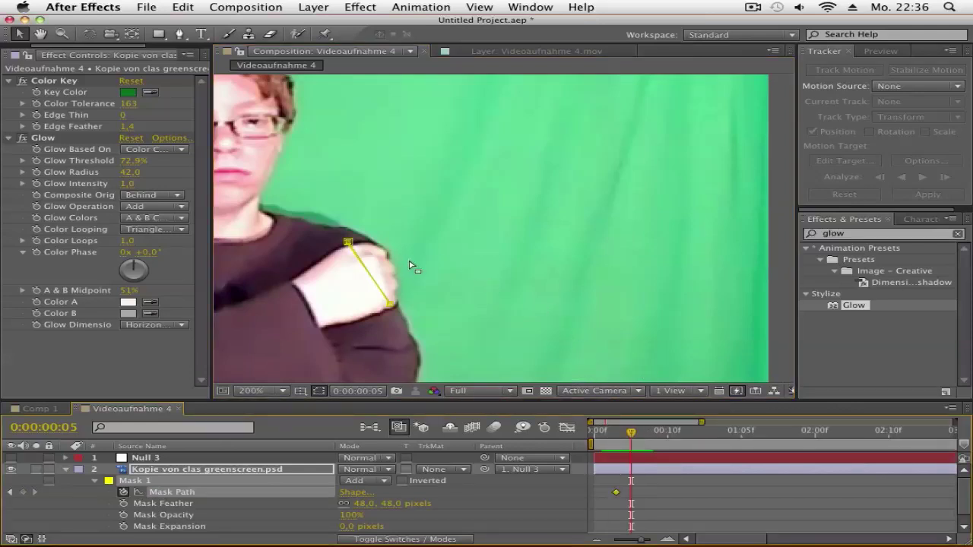
{"action": "left_click", "coordinate": [348, 243]}
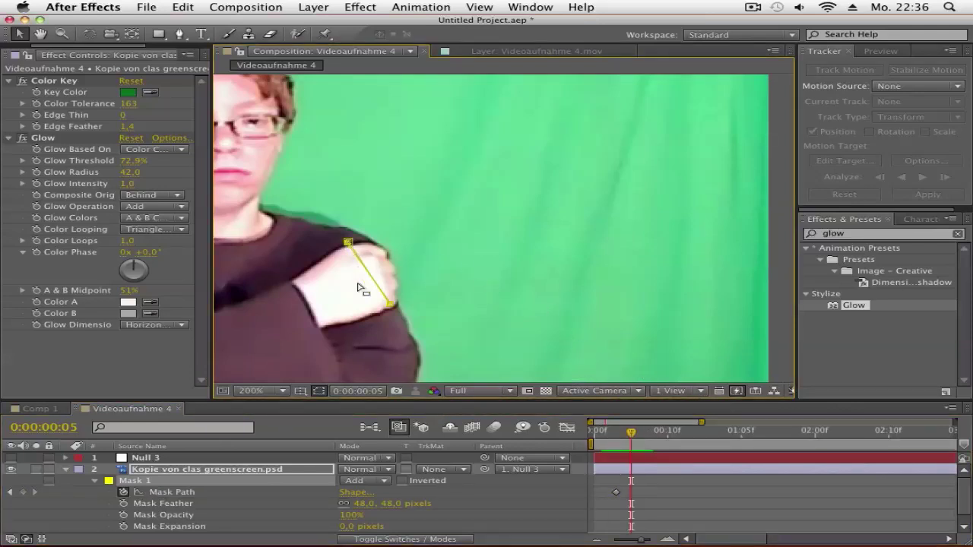
{"action": "left_click", "coordinate": [235, 475]}
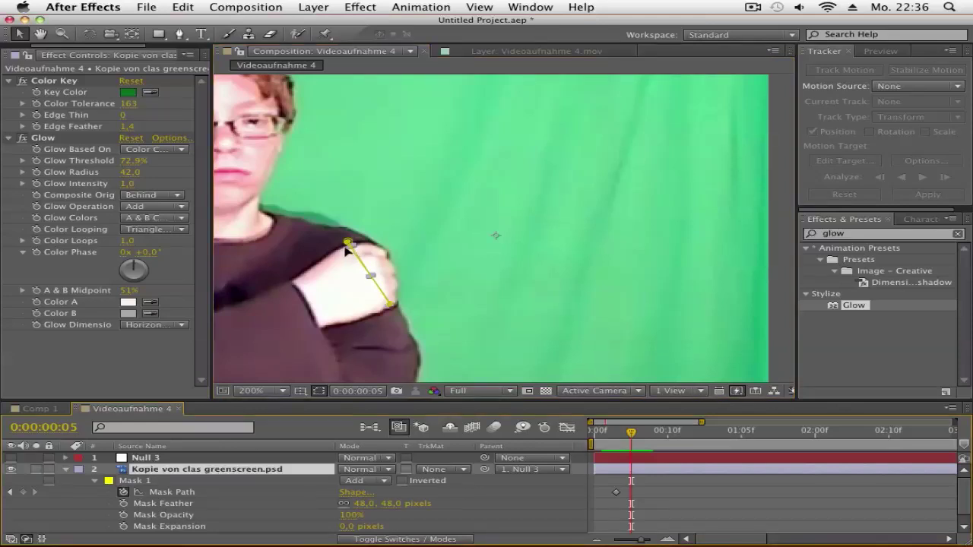
{"action": "left_click_drag", "start_coordinate": [347, 242], "coordinate": [651, 126]}
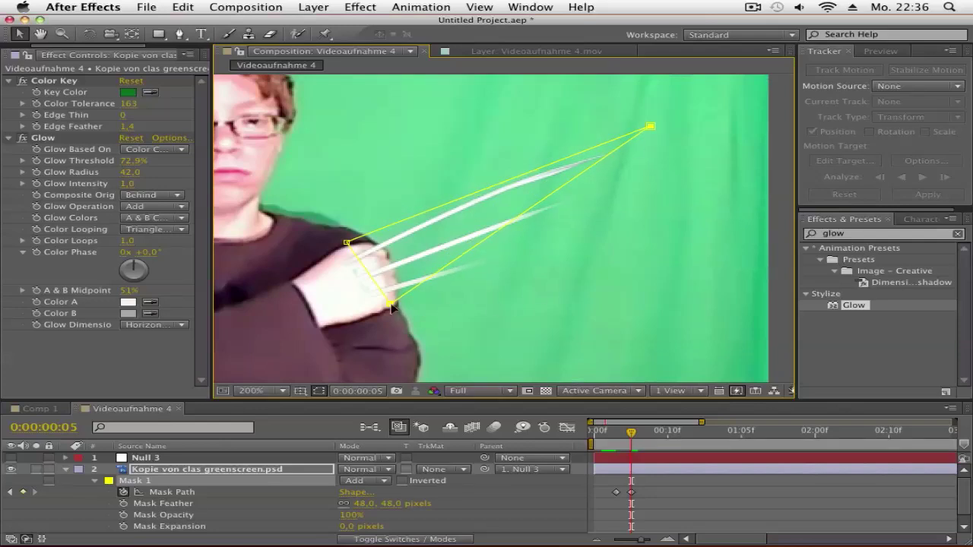
{"action": "left_click_drag", "start_coordinate": [389, 303], "coordinate": [695, 217]}
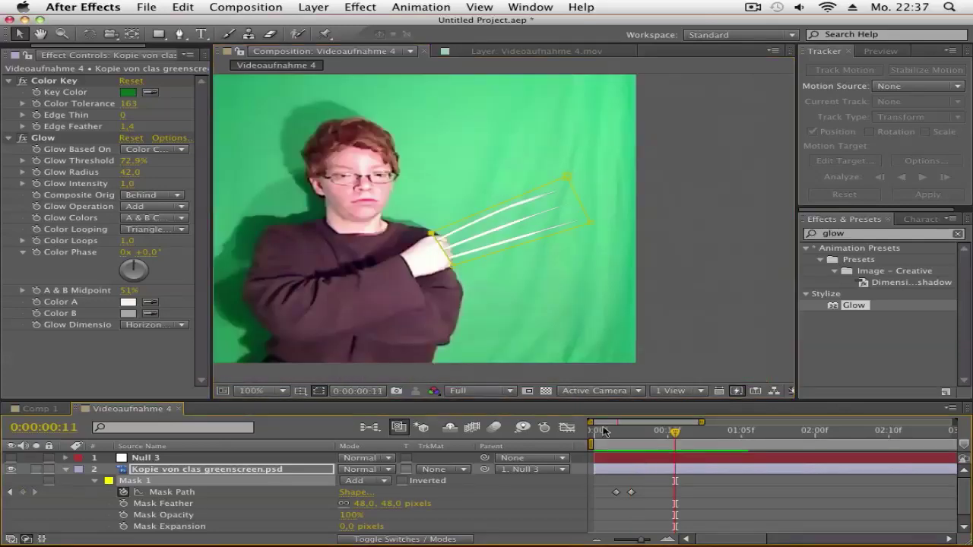
{"action": "left_click_drag", "start_coordinate": [604, 431], "coordinate": [585, 431]}
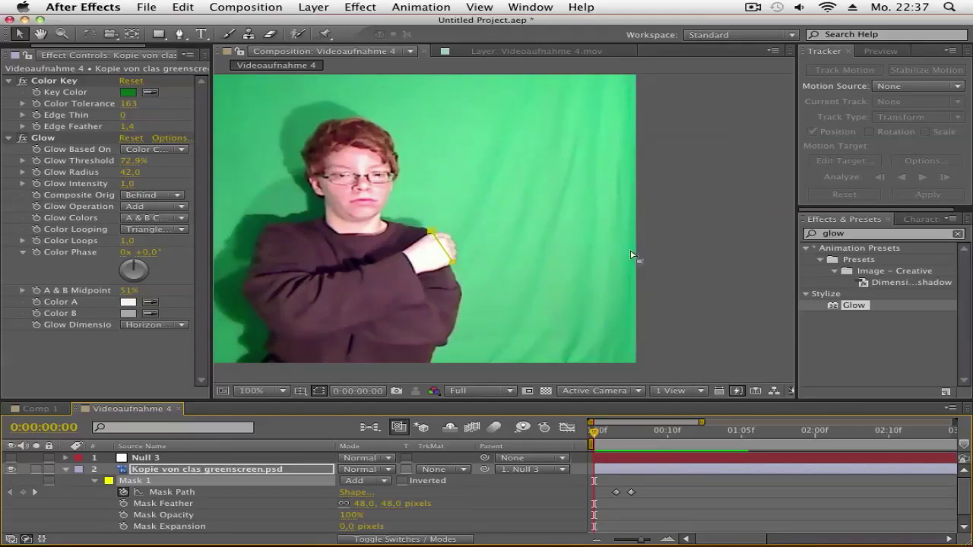
Step: Preview the animation and add a Mask Path keyframe holding the open claws at 0:00:04:13
{"action": "key", "text": "space"}
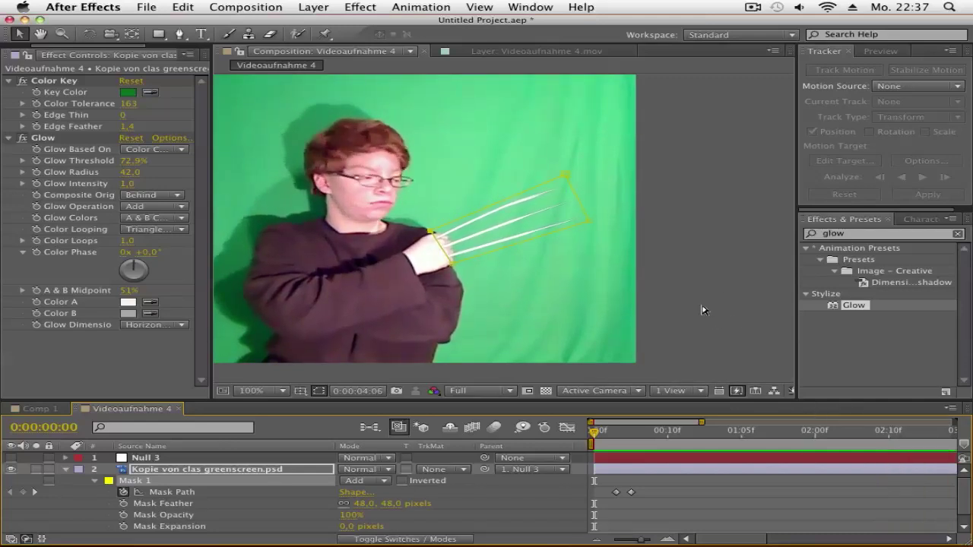
{"action": "key", "text": "space"}
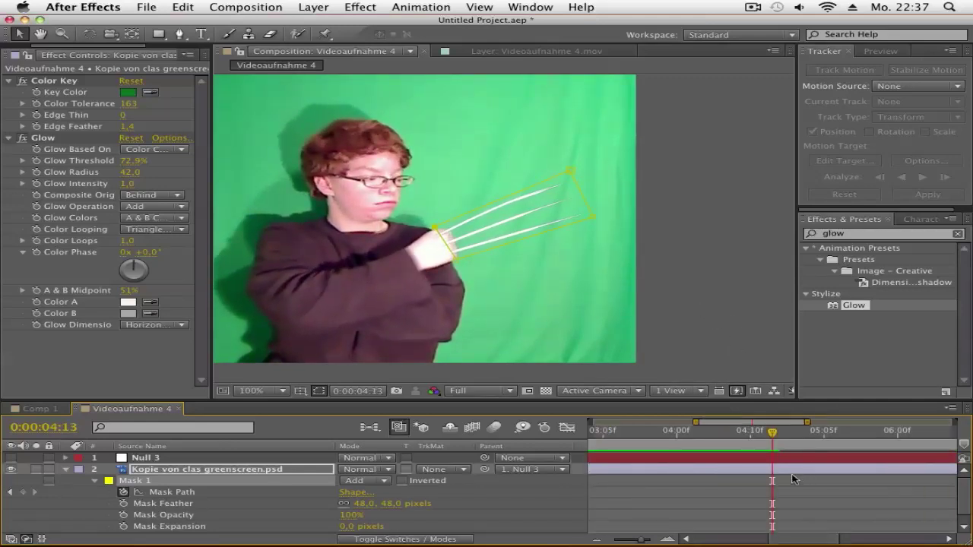
{"action": "left_click", "coordinate": [23, 491]}
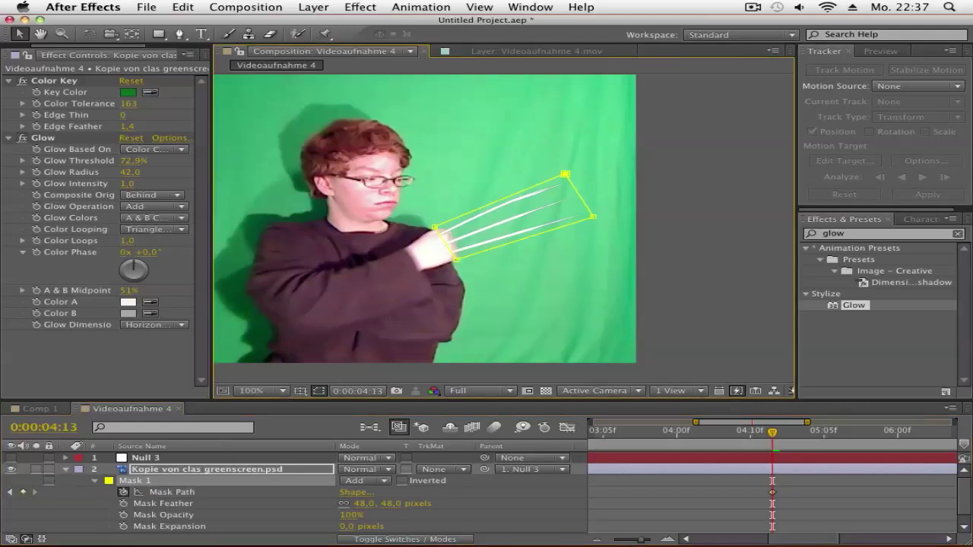
Step: At 0:00:05:00, collapse the claw mask back onto the hand to retract the claws
{"action": "key", "text": "Page_Up"}
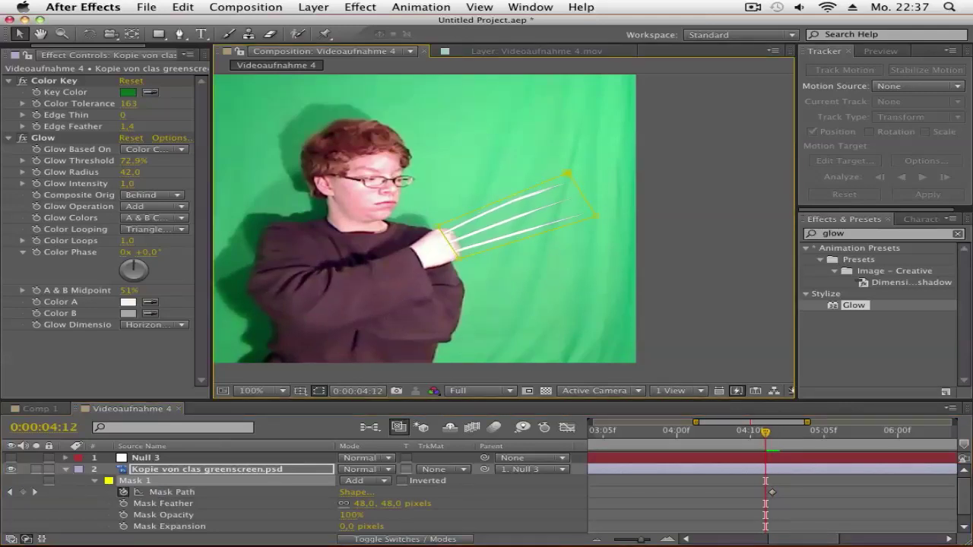
{"action": "key", "text": "Page_Down"}
{"action": "key", "text": "Page_Down"}
{"action": "key", "text": "Page_Down"}
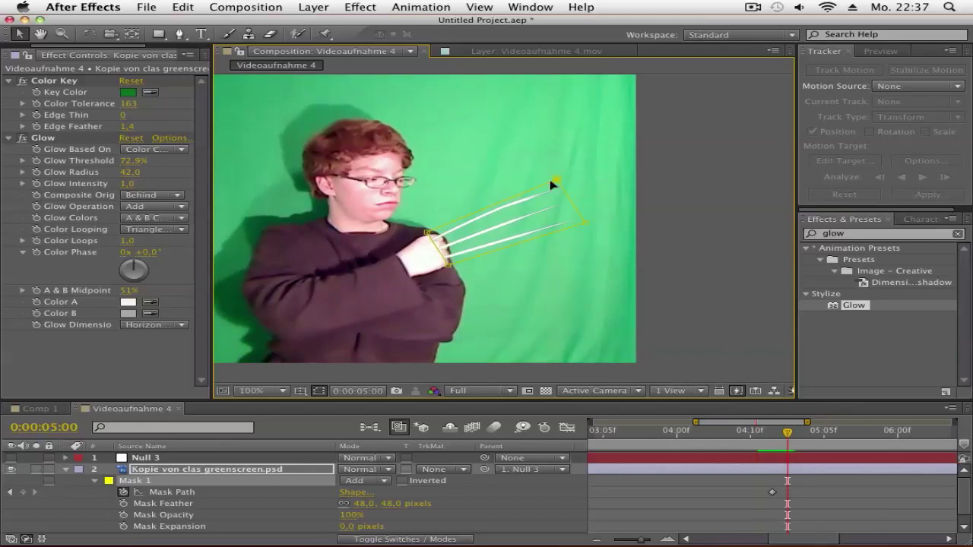
{"action": "left_click", "coordinate": [259, 474]}
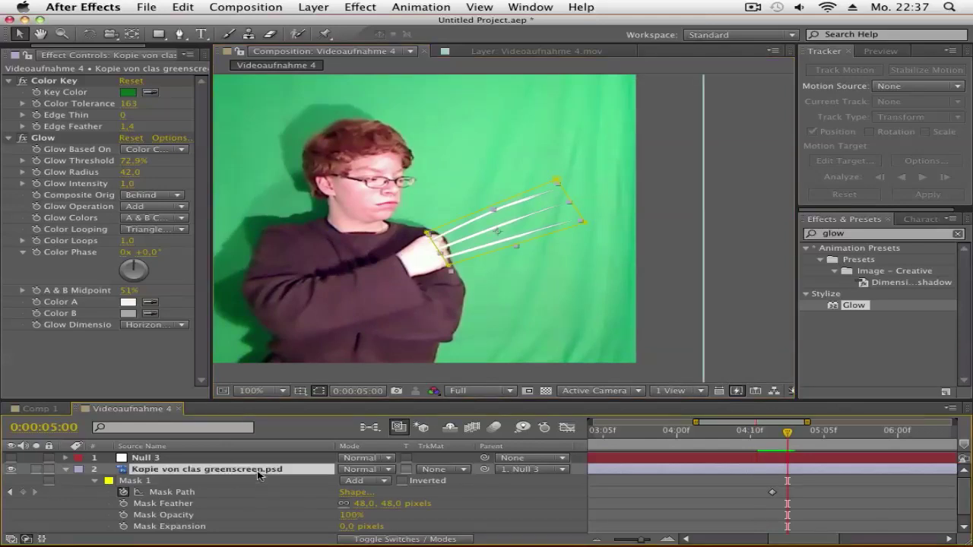
{"action": "left_click", "coordinate": [554, 177]}
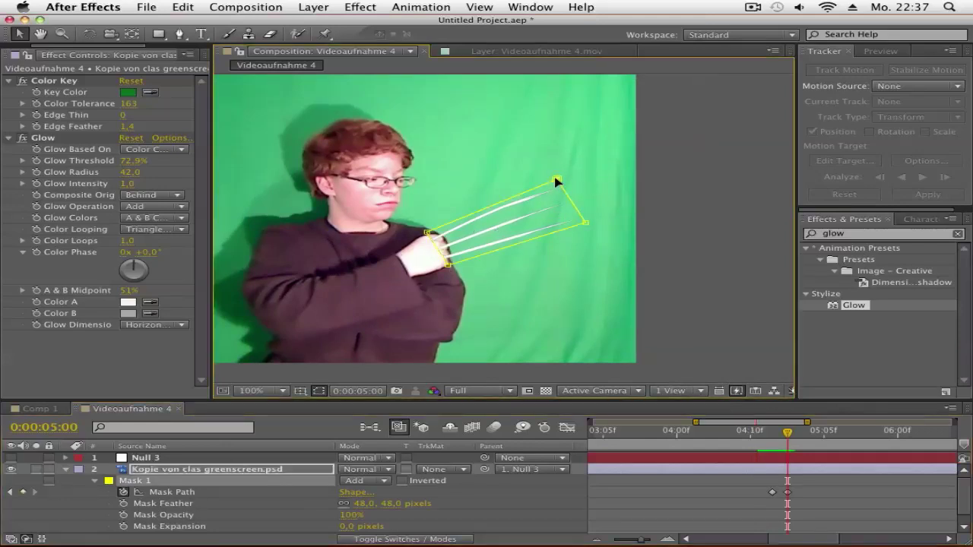
{"action": "left_click_drag", "start_coordinate": [555, 181], "coordinate": [428, 232]}
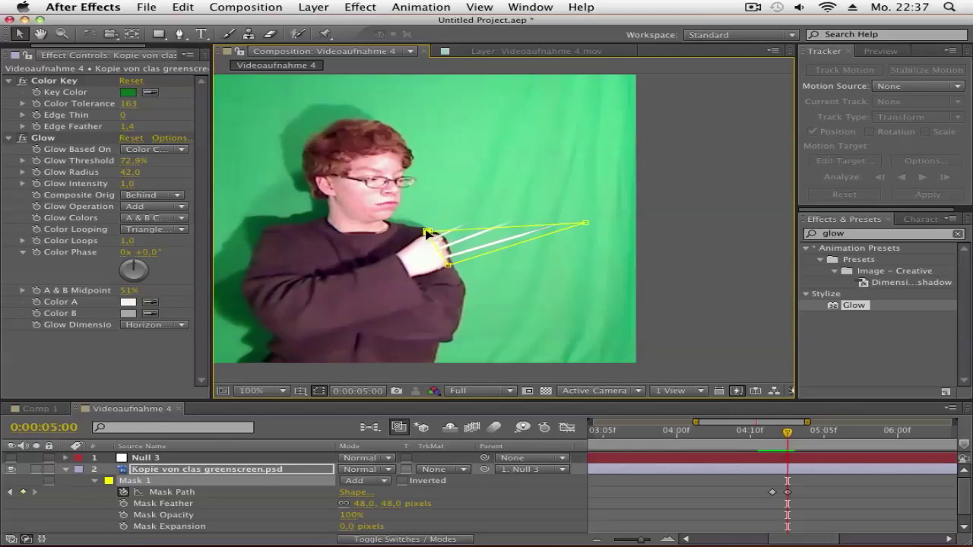
{"action": "left_click_drag", "start_coordinate": [585, 225], "coordinate": [447, 266]}
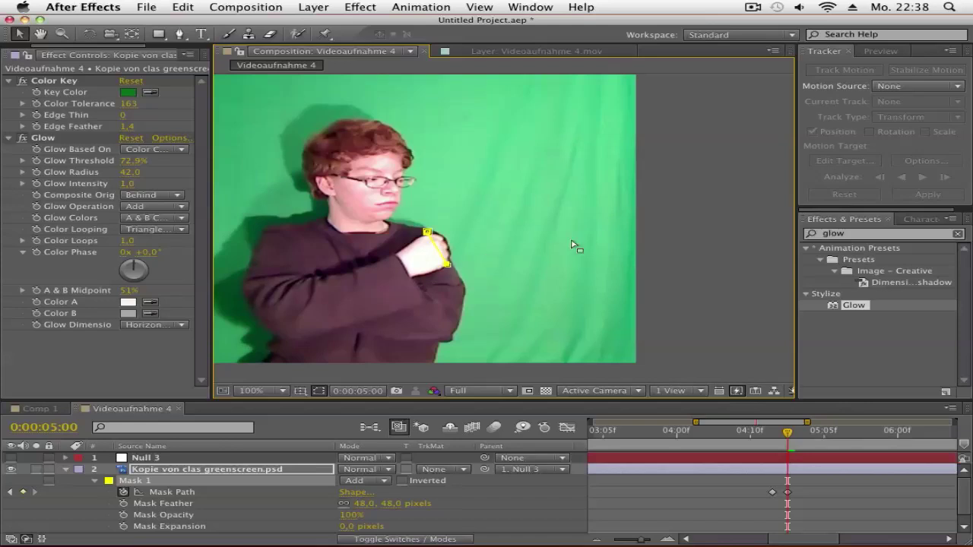
Step: RAM-preview the composition from 0:00:04:11 to check the claws extending
{"action": "left_click_drag", "start_coordinate": [791, 434], "coordinate": [825, 433]}
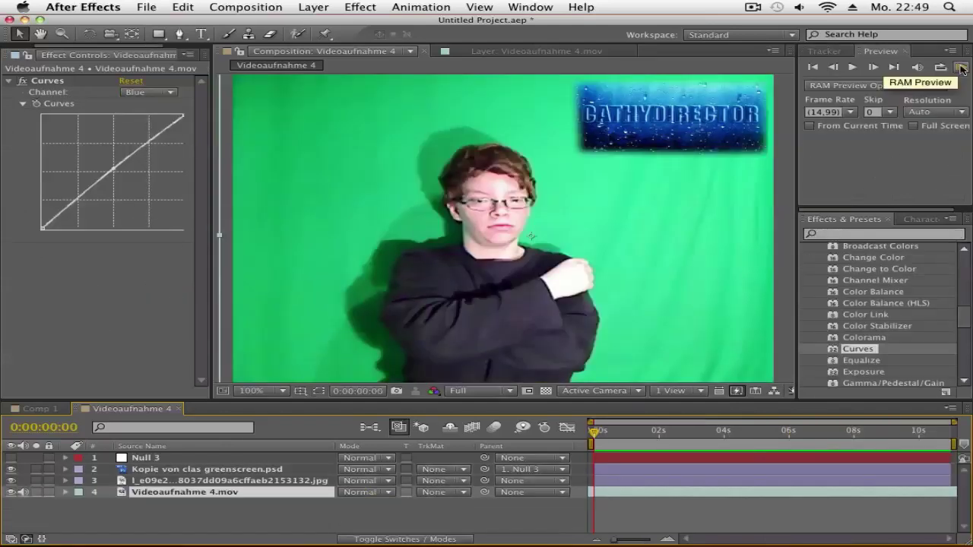
{"action": "left_click", "coordinate": [962, 69]}
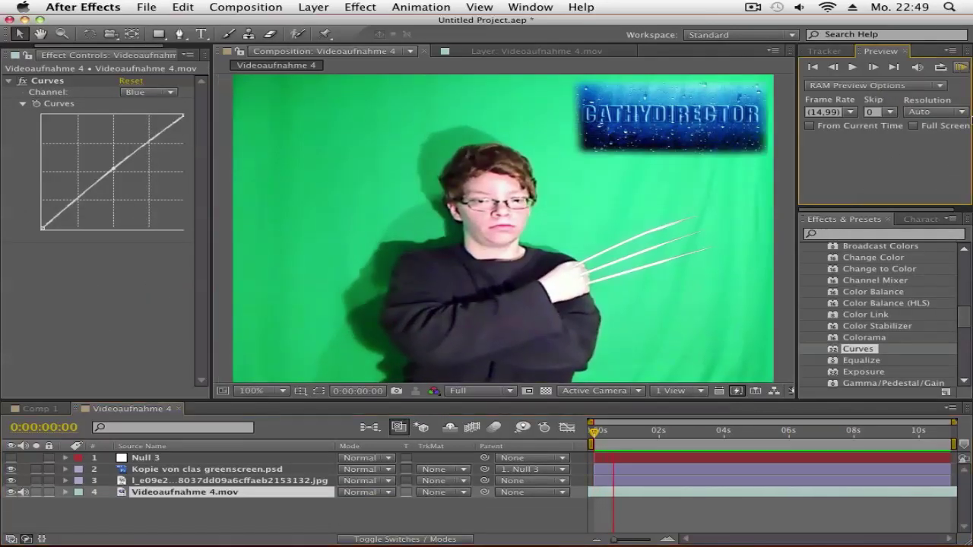